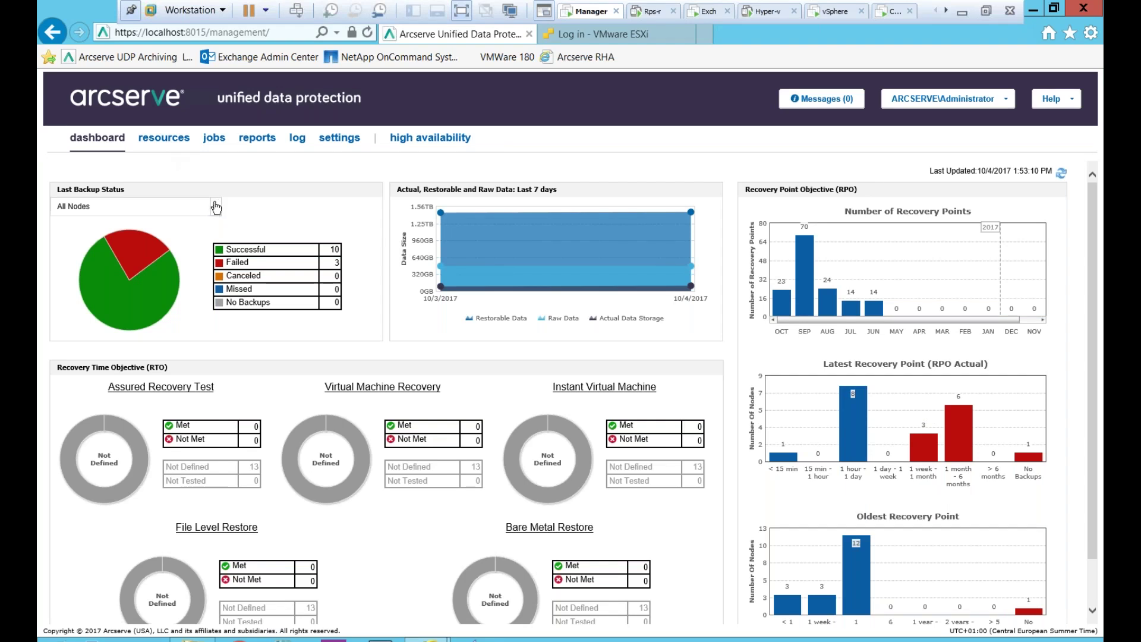
- From resources, open the Add Nodes dialog and expand the 'Add nodes by' choices
left_click(178, 144)
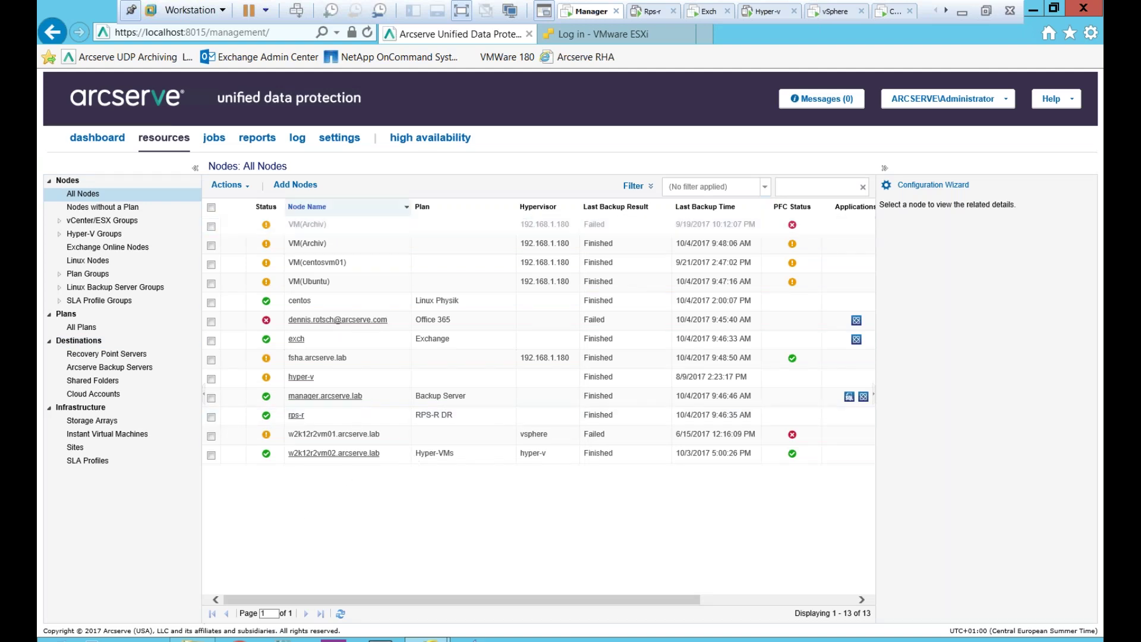
left_click(295, 192)
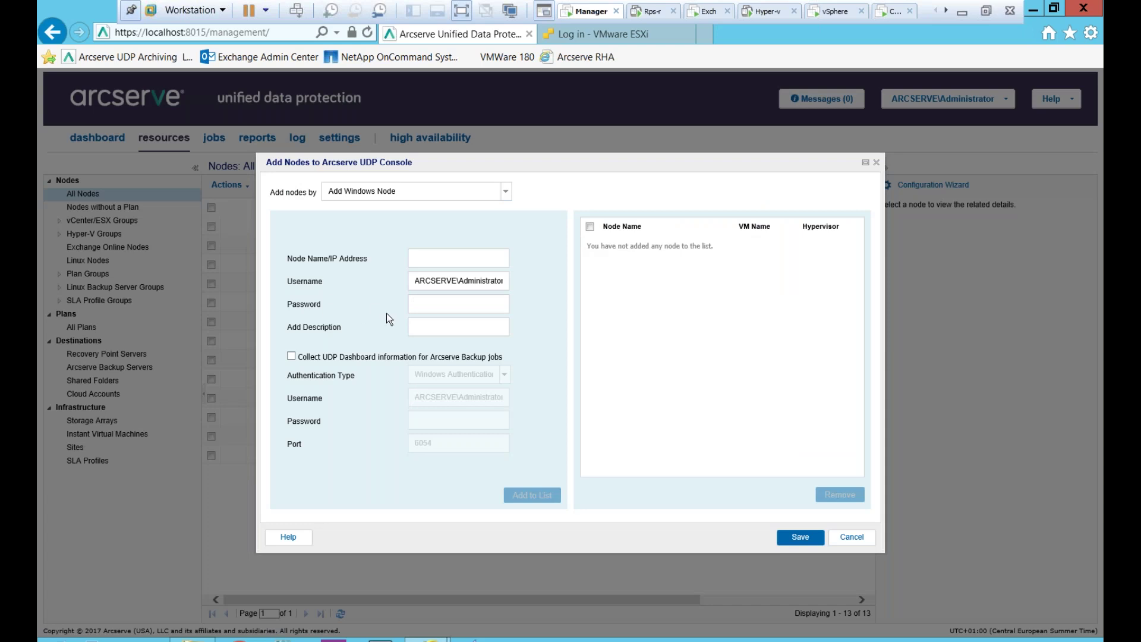
left_click(506, 191)
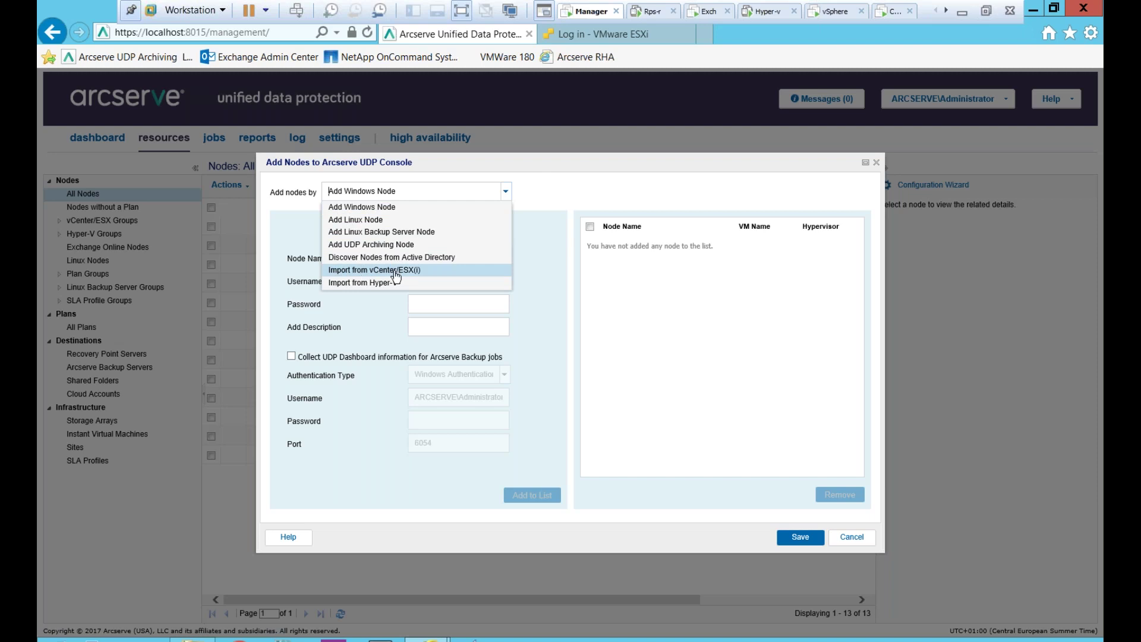
- Switch to Import from vCenter/ESX(i) and connect to the saved host 192.168.1.180
left_click(402, 271)
left_click(477, 269)
left_click(533, 271)
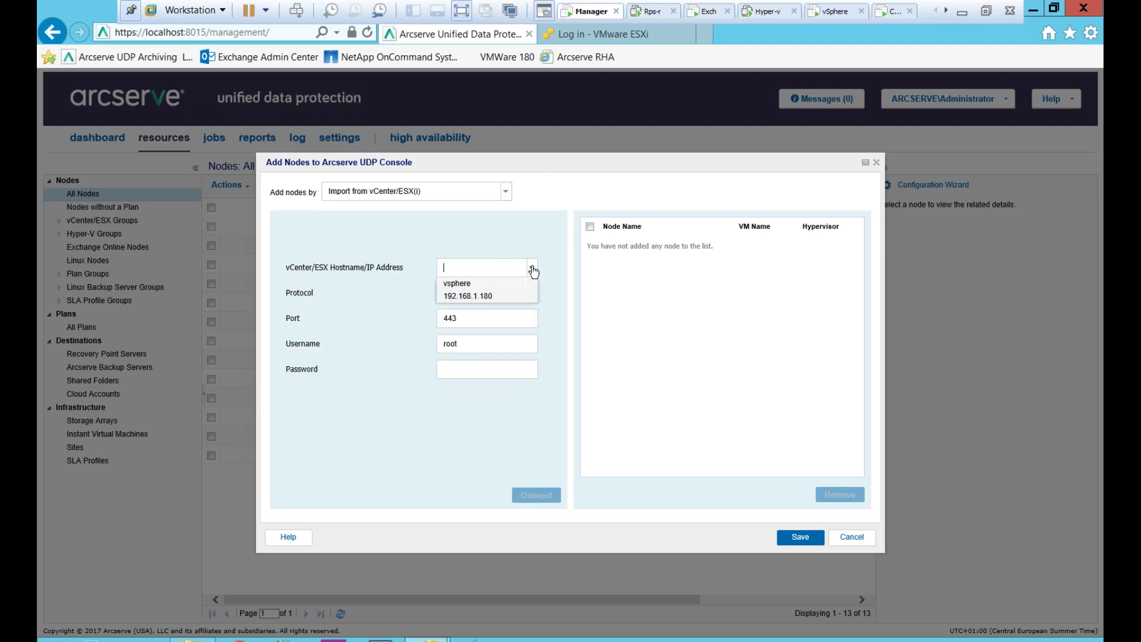
left_click(485, 296)
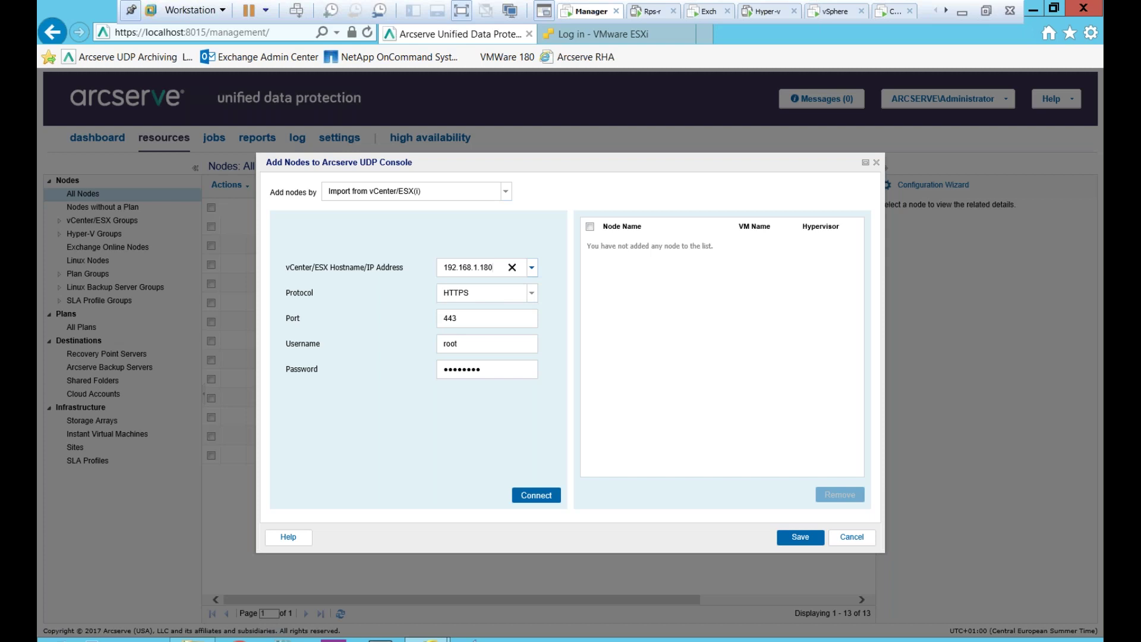
left_click(548, 490)
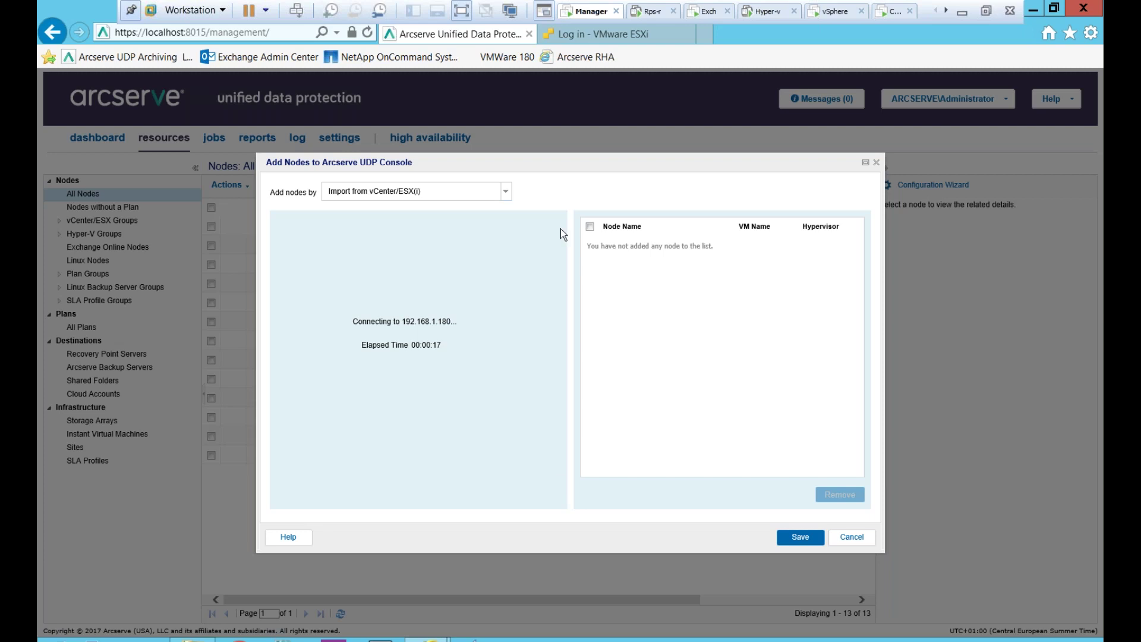
left_click_drag(568, 164, 567, 153)
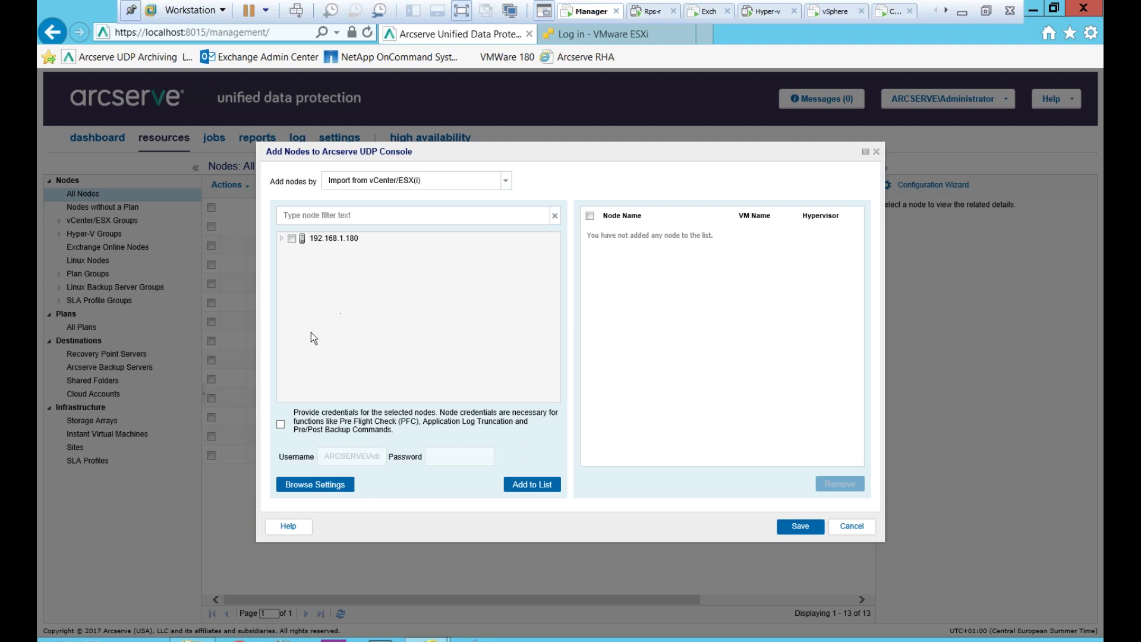
- Add the FSHA VM from 192.168.1.180 with its Windows username and password, and save it
left_click(282, 238)
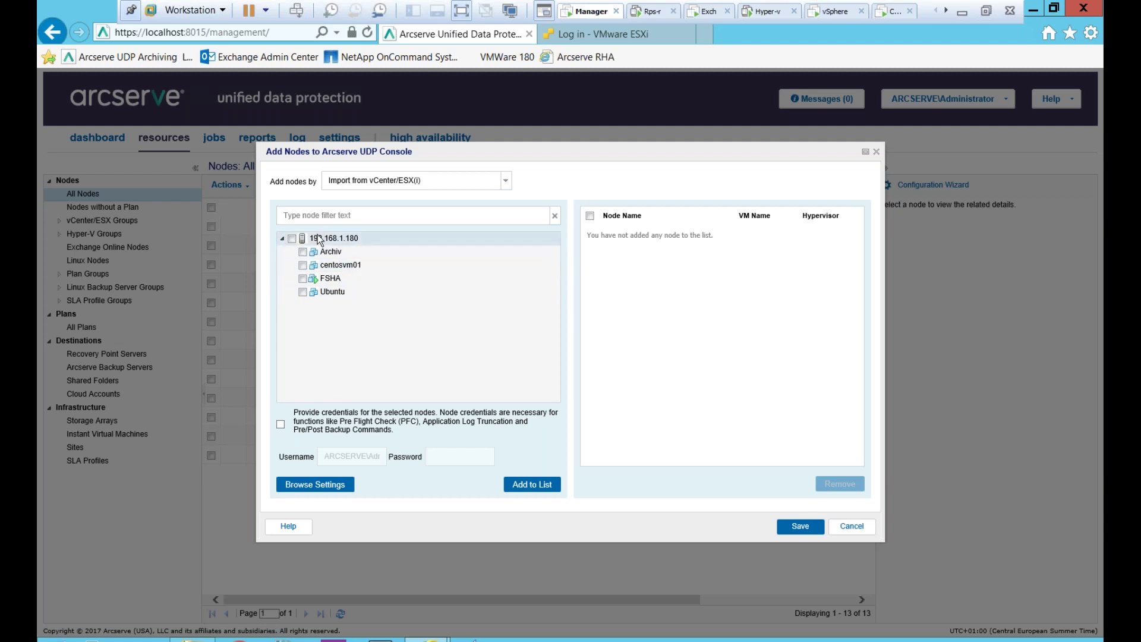
left_click(303, 278)
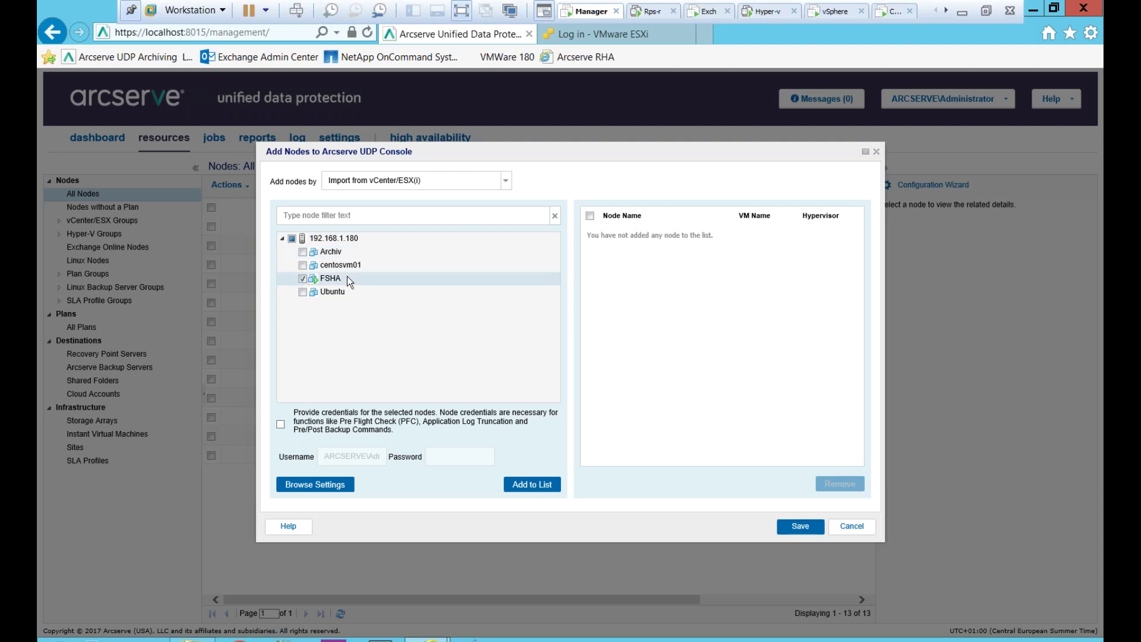
left_click(281, 424)
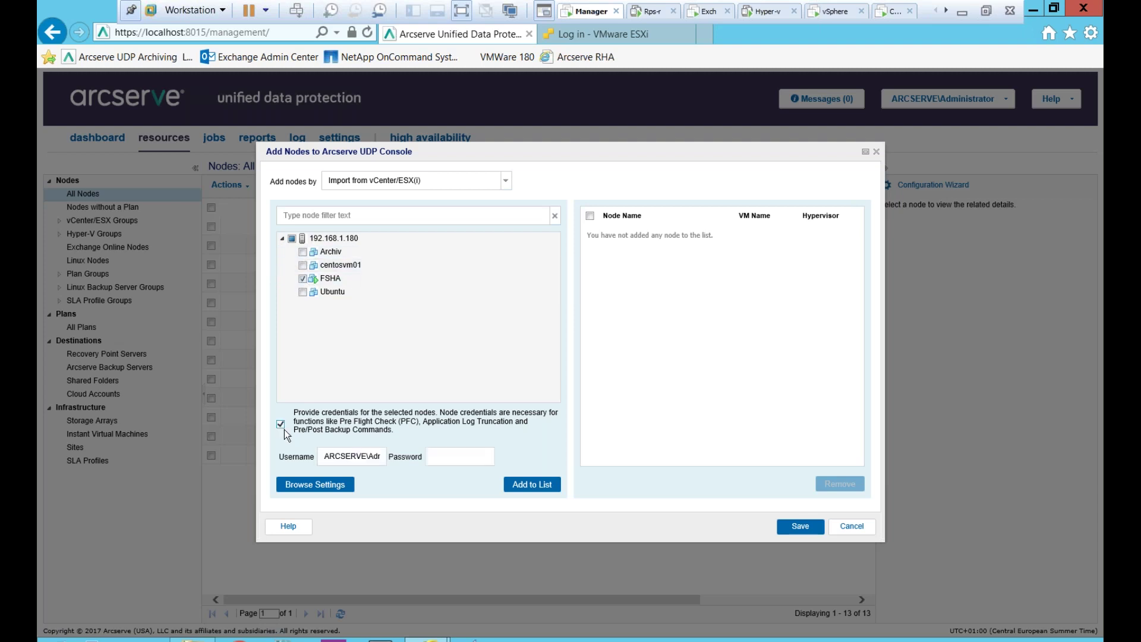
left_click_drag(369, 454, 394, 451)
key("Tab")
type("**********")
left_click(533, 485)
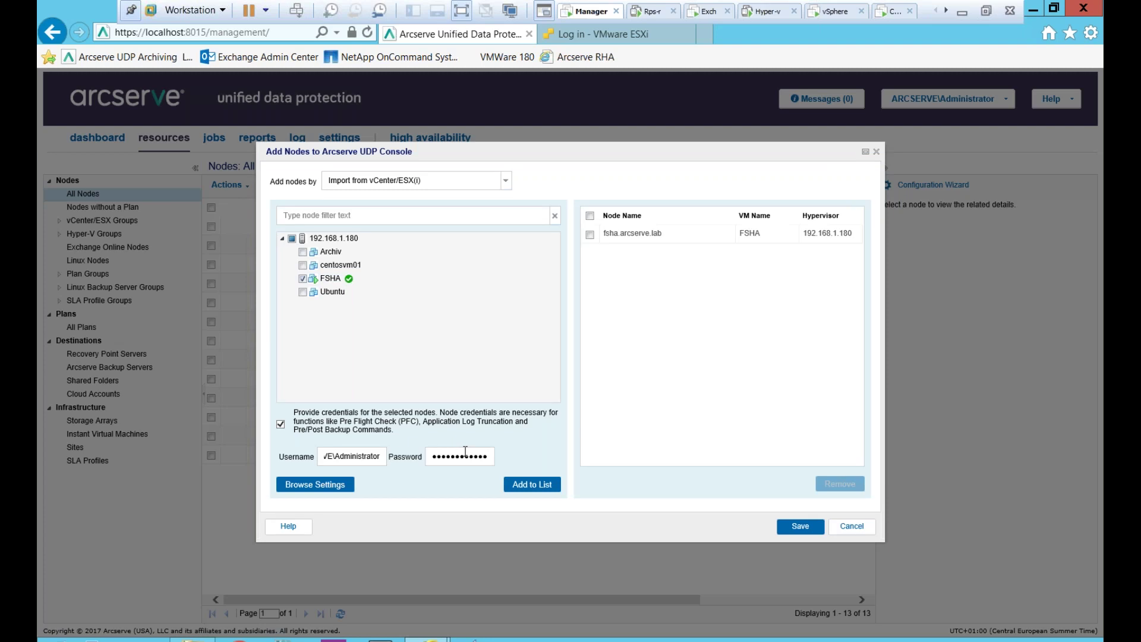
left_click(801, 527)
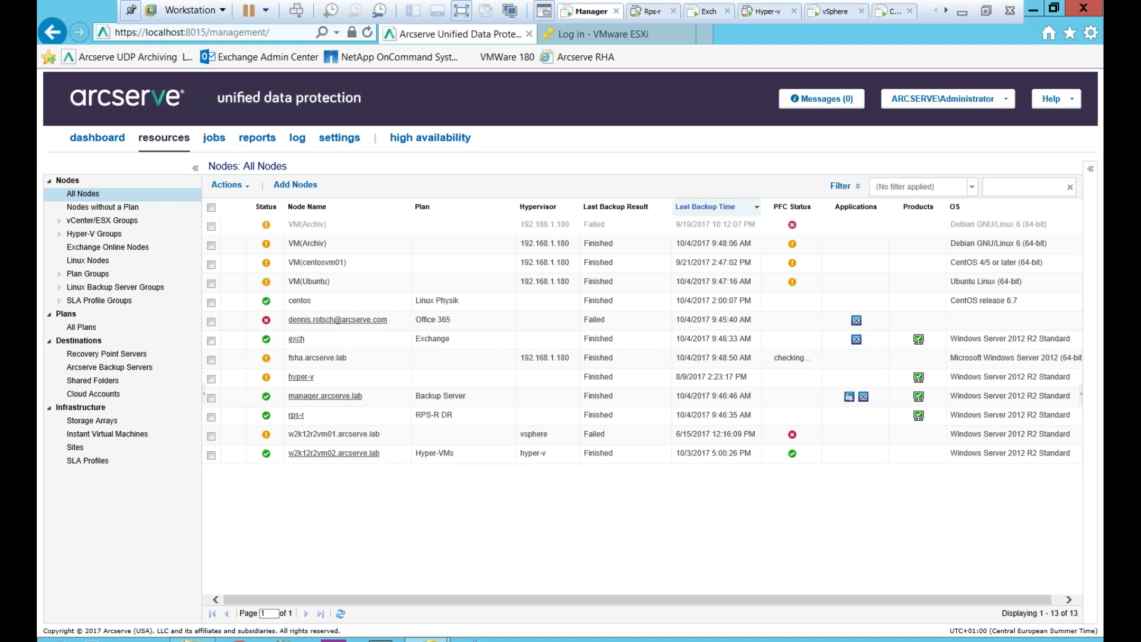
- Open the Verification(FSHA) pre-flight results, showing every check OK
left_click(818, 207)
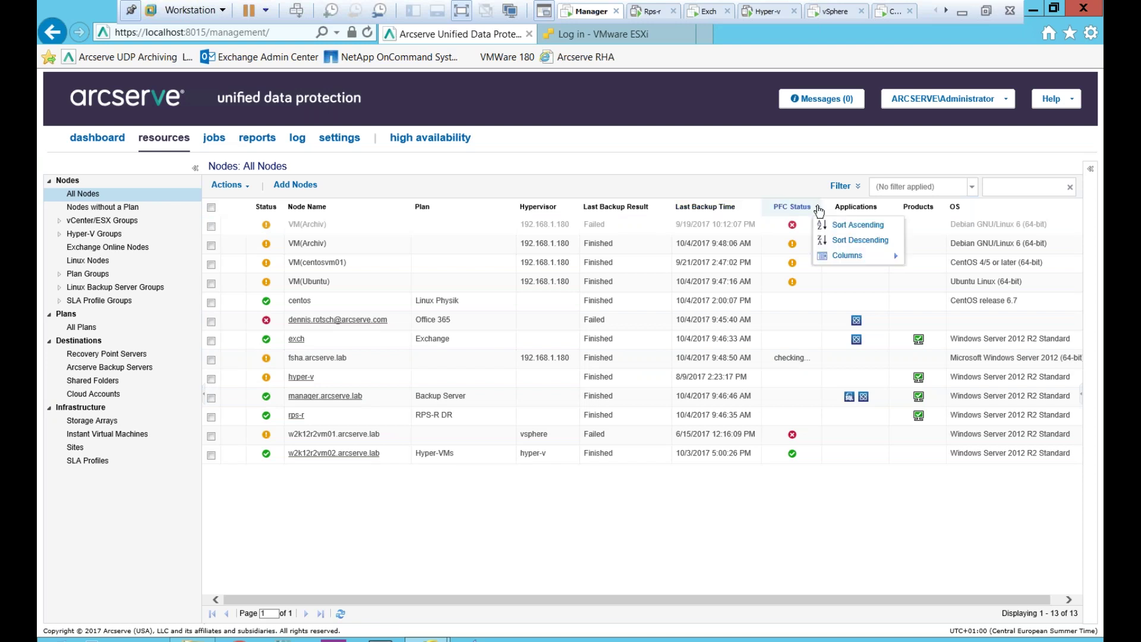
mouse_move(862, 255)
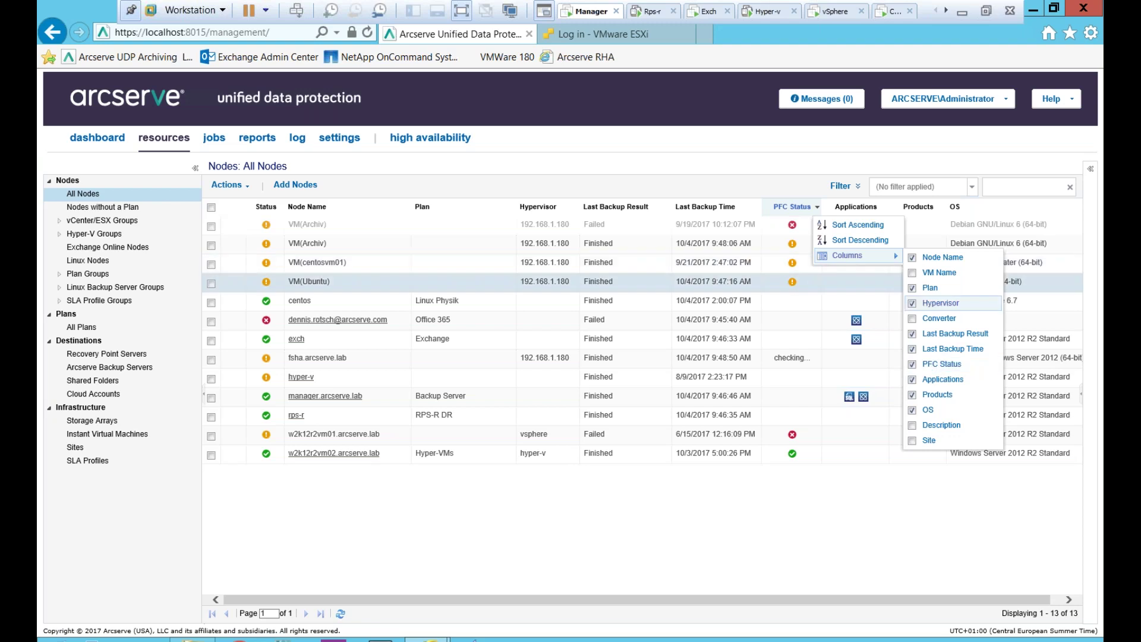
left_click(806, 174)
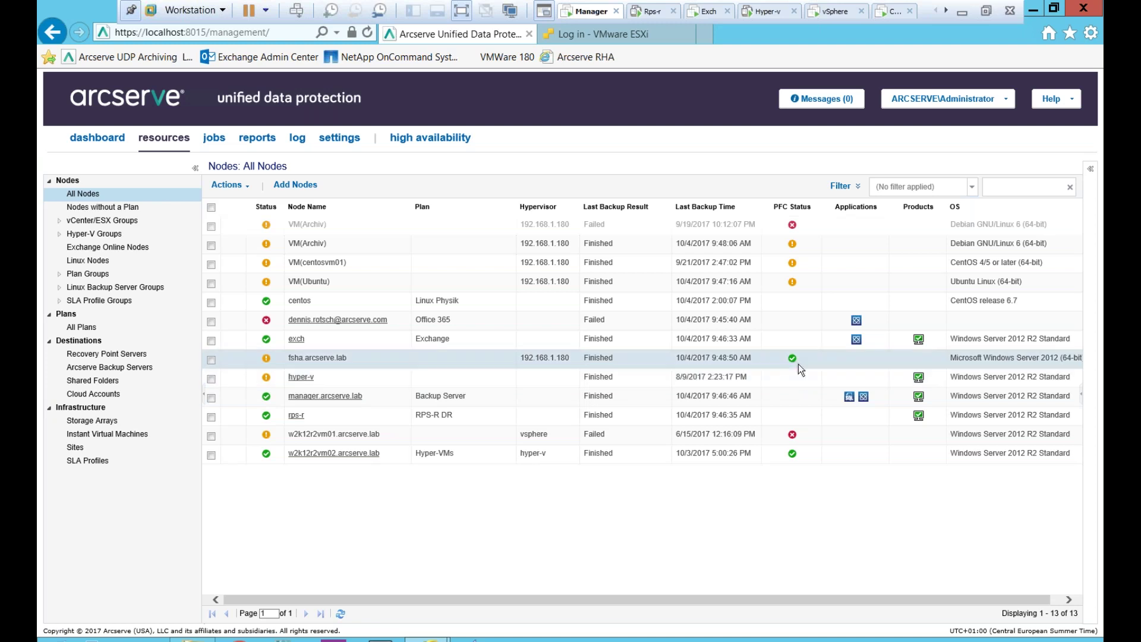
left_click(792, 358)
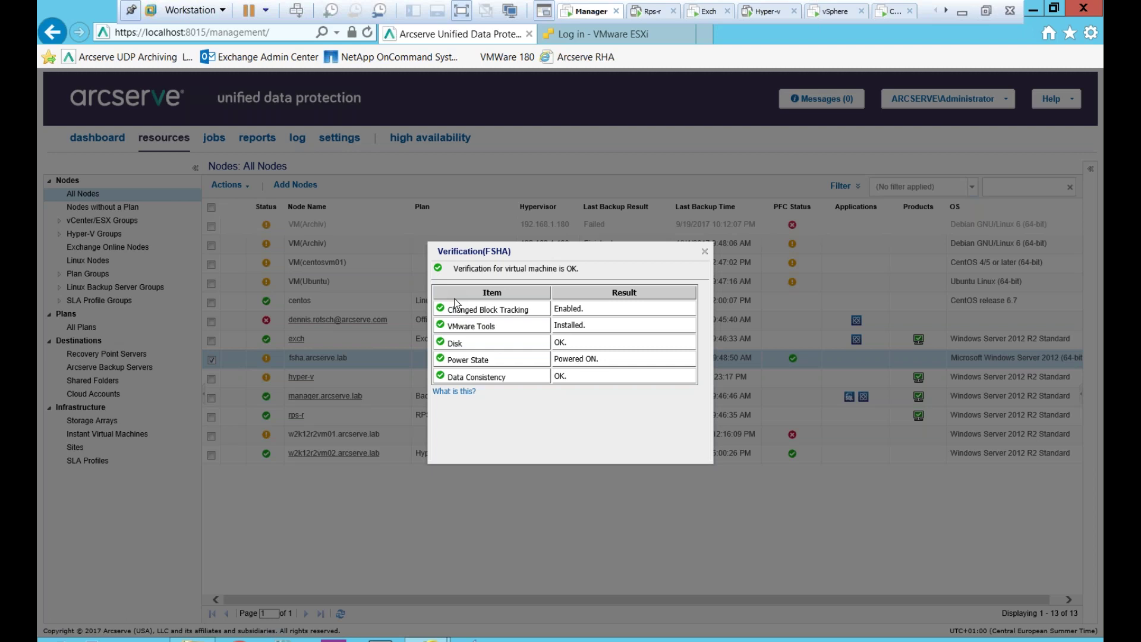
- Close FSHA's results, then check VM(Ubuntu)'s VMware Tools pre-flight warning and close it
left_click(705, 250)
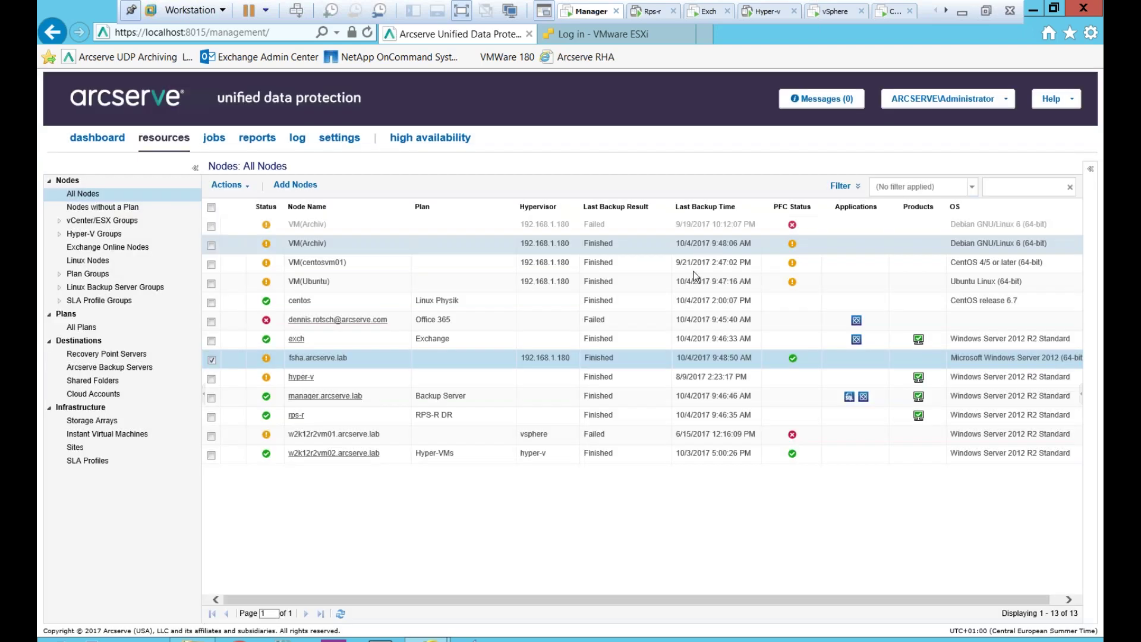
left_click(792, 282)
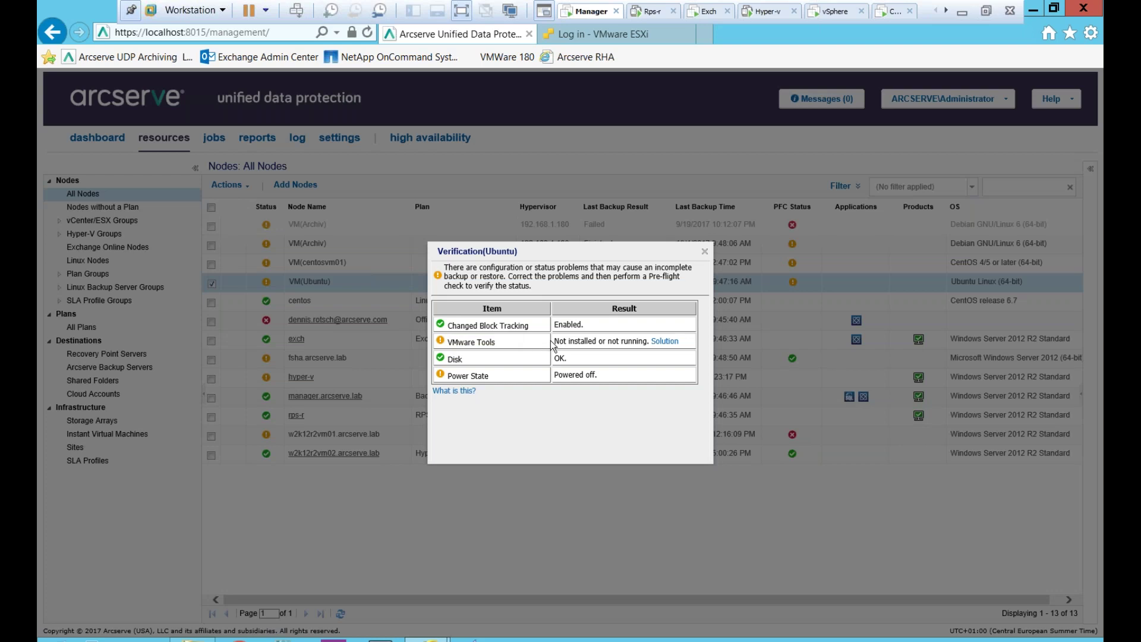
left_click_drag(554, 341, 612, 354)
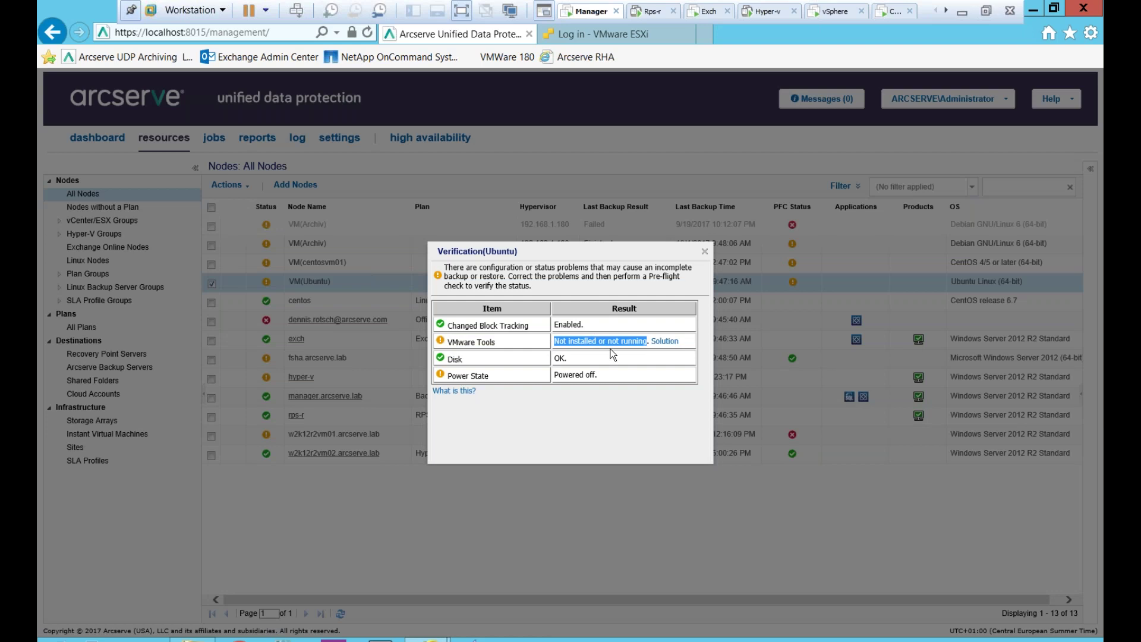
left_click(581, 377)
left_click(705, 250)
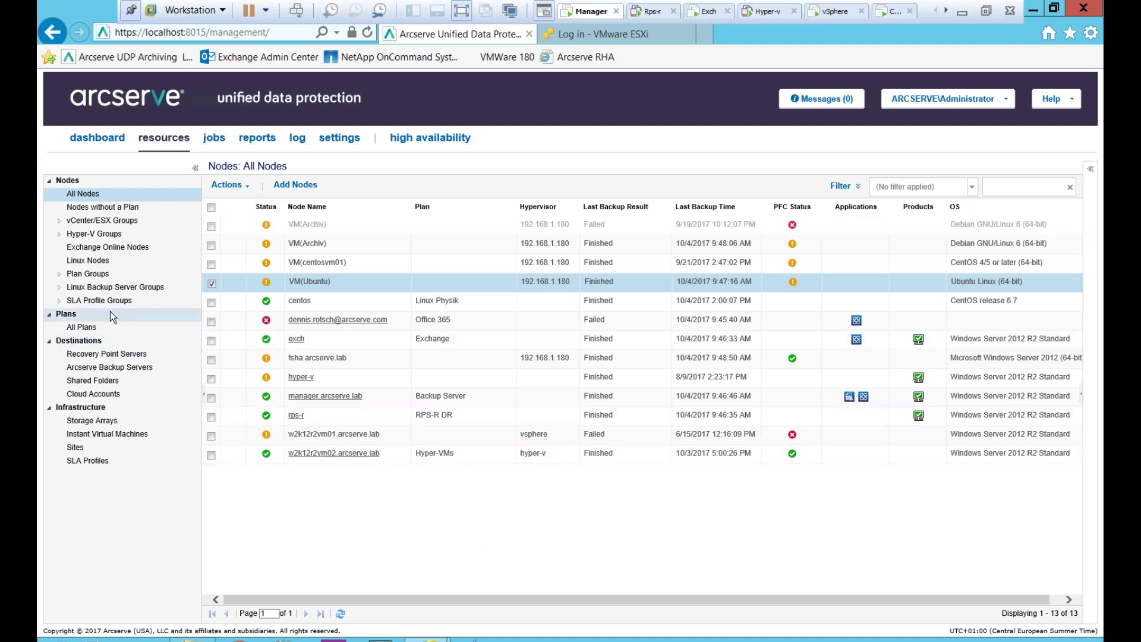
- Create the 'Webinar' custom group with fsha.arcserve.lab and show it under Custom Groups
left_click(61, 276)
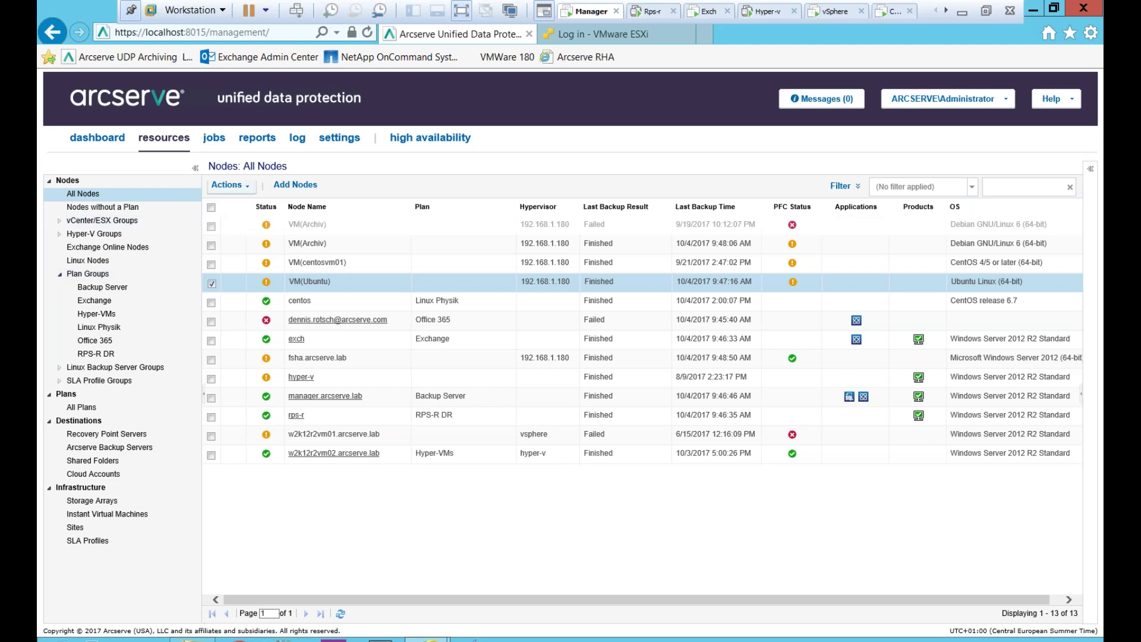
left_click(228, 185)
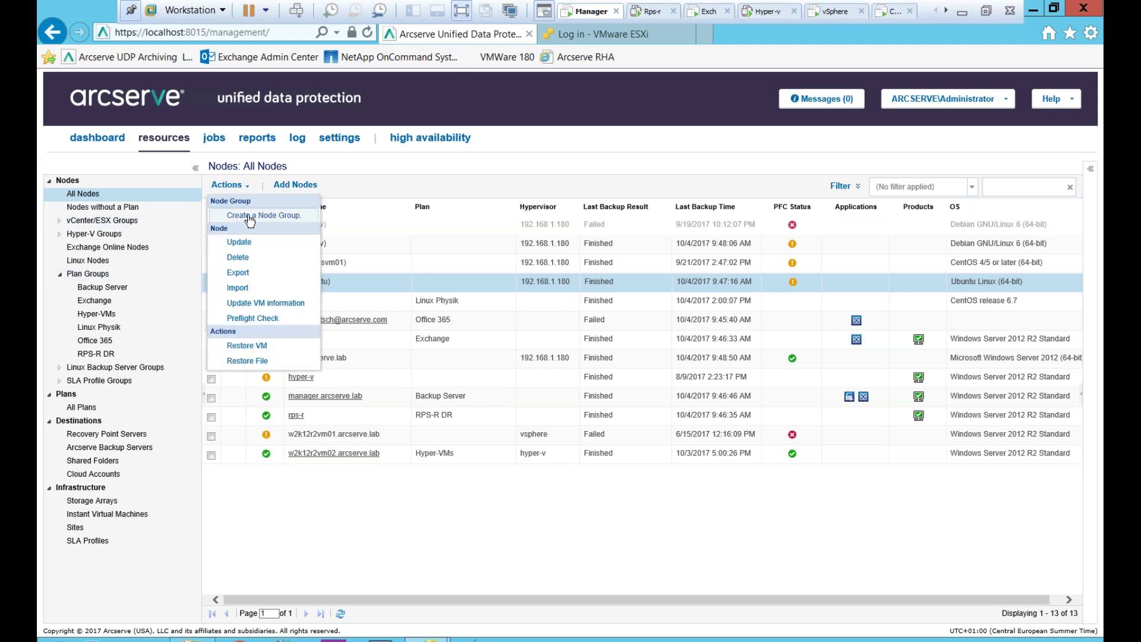
left_click(250, 217)
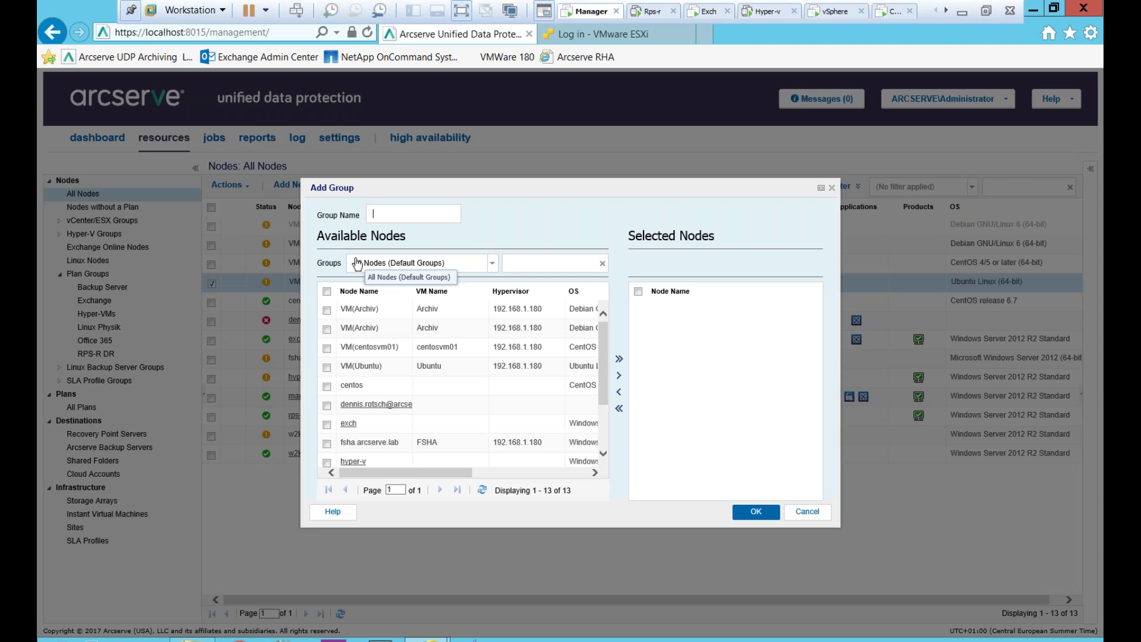
type("Webinar")
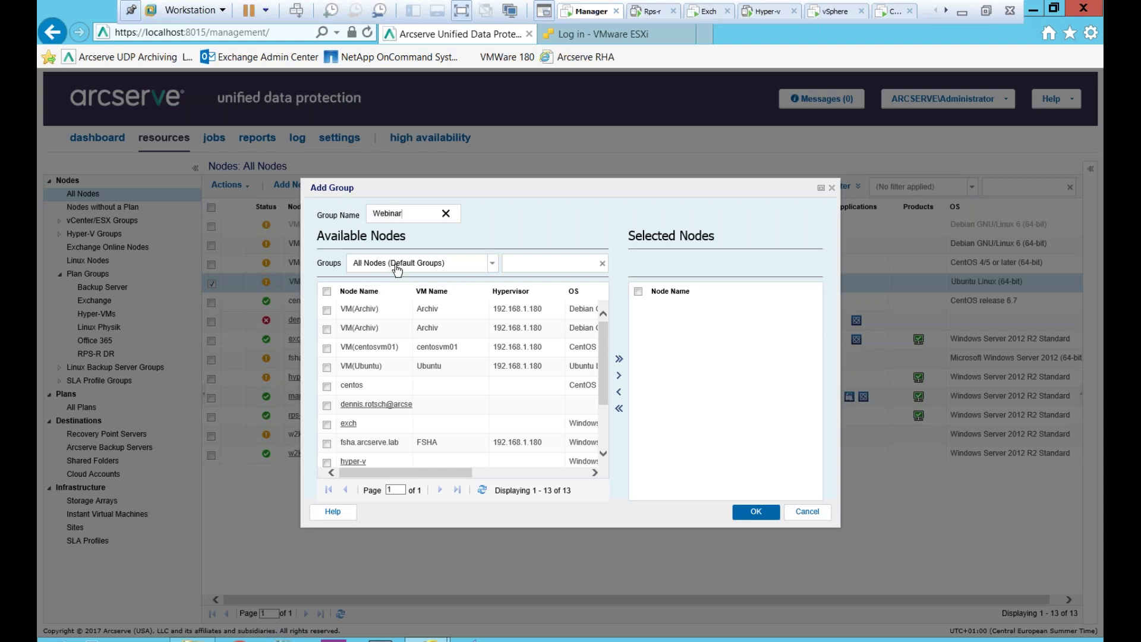
mouse_move(601, 343)
left_mouse_down()
mouse_move(603, 388)
mouse_move(604, 331)
left_mouse_up()
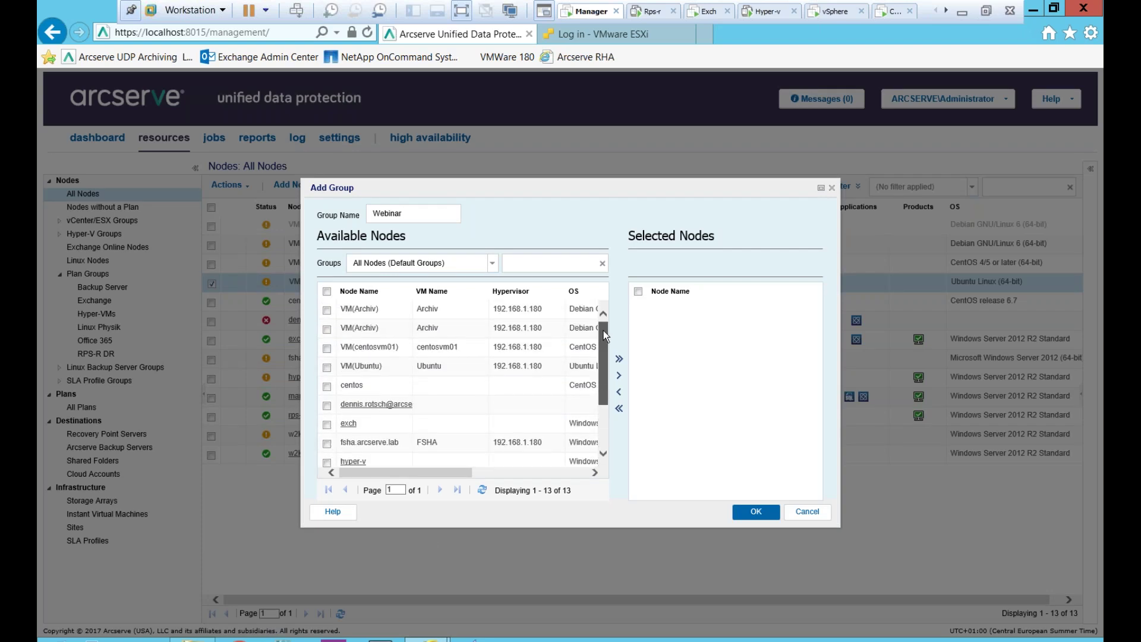
left_click_drag(604, 340, 605, 362)
left_click(327, 408)
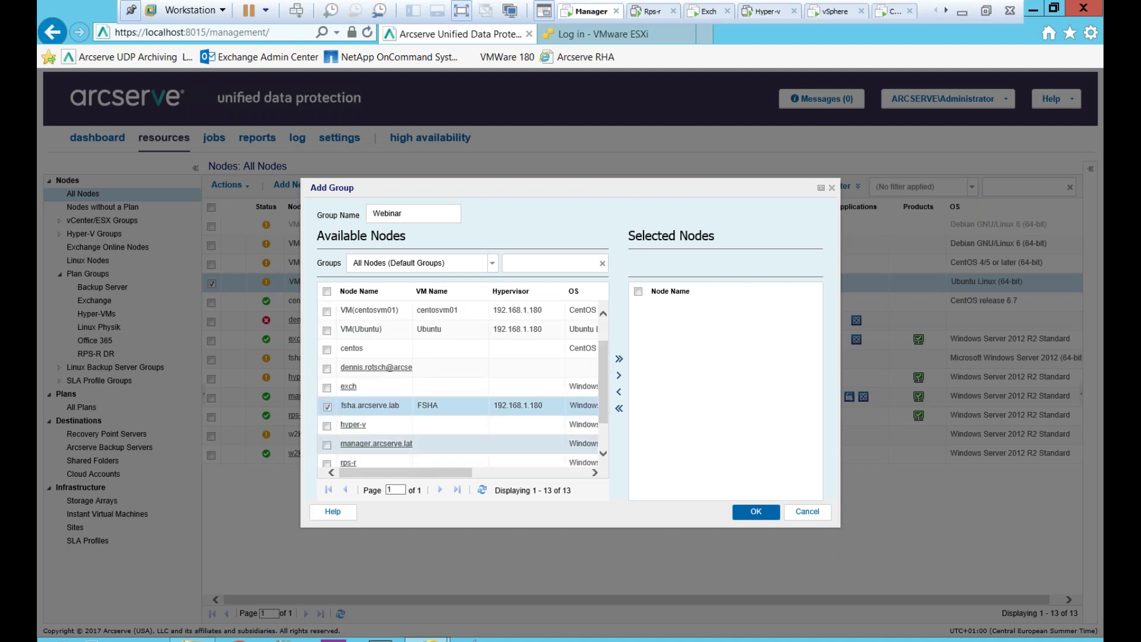
left_click(619, 375)
left_click(755, 512)
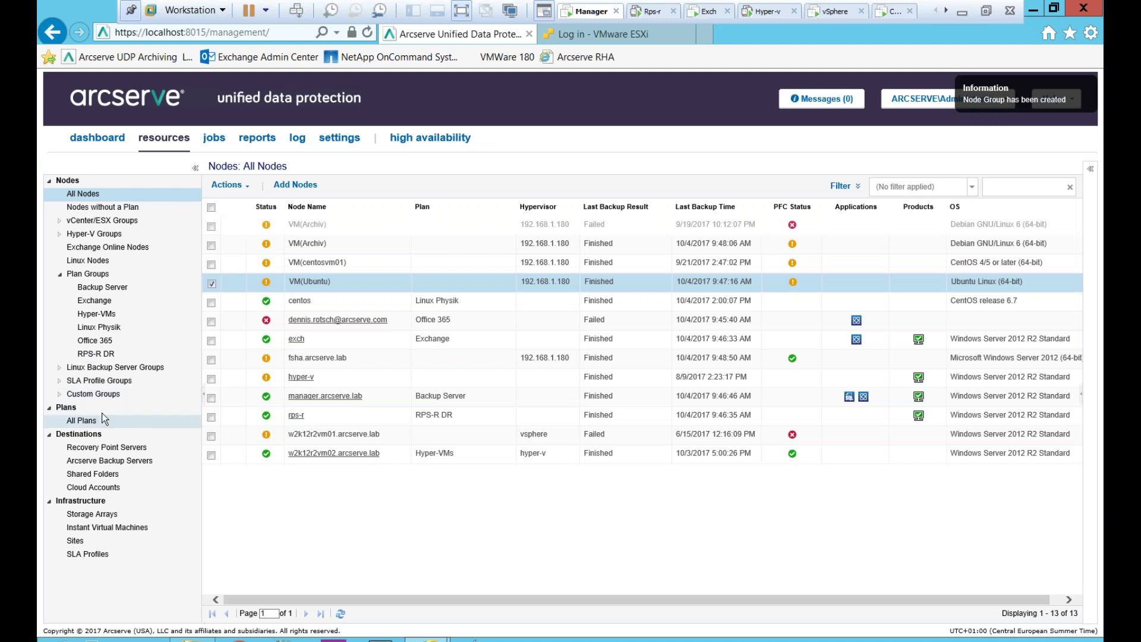
left_click(59, 394)
left_click(70, 408)
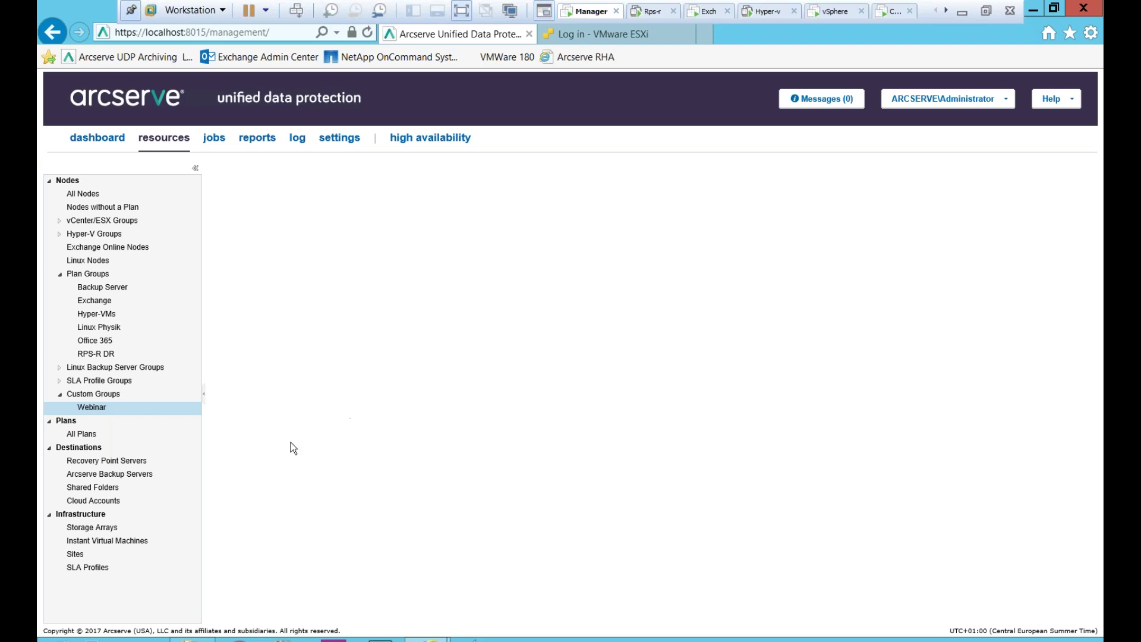
- Open All Plans under Plans in the left tree
left_click(88, 437)
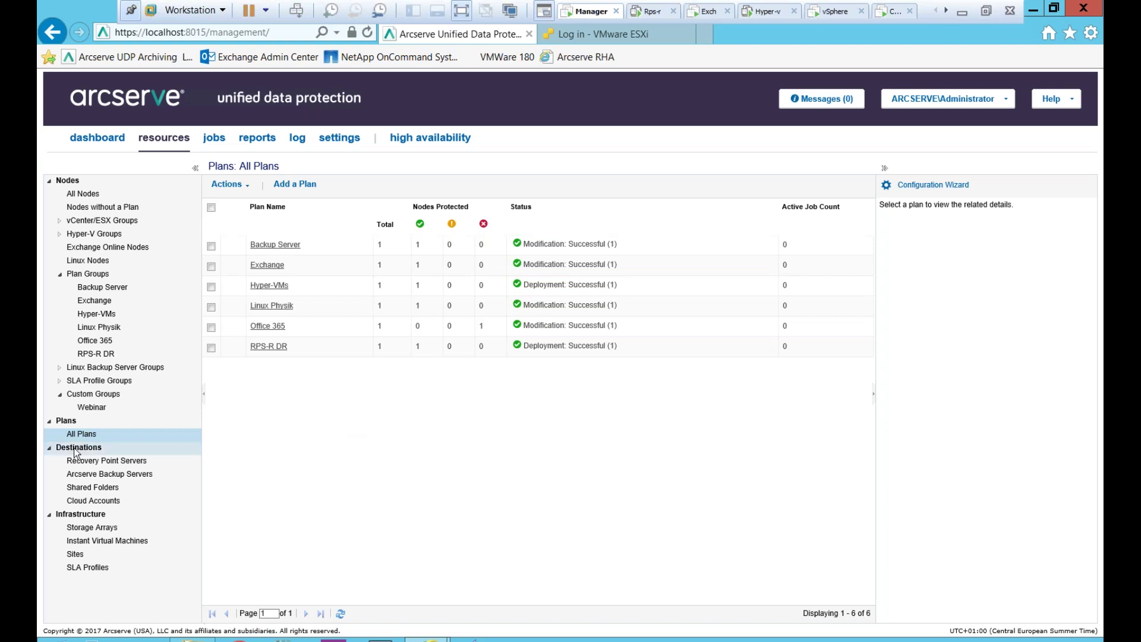
- Begin a new plan with Add a Plan above the plans table
left_click(304, 186)
- Replace the default plan name with 'Webinar' and expand the Task Type list
left_click_drag(320, 182, 127, 183)
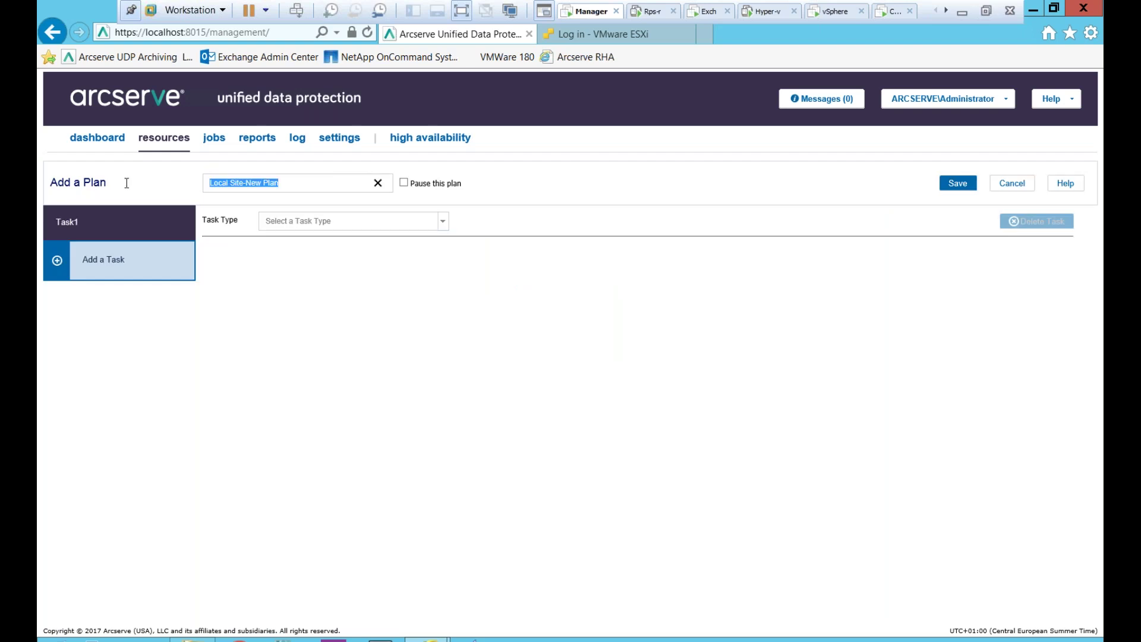
type("Webinar")
left_click(440, 223)
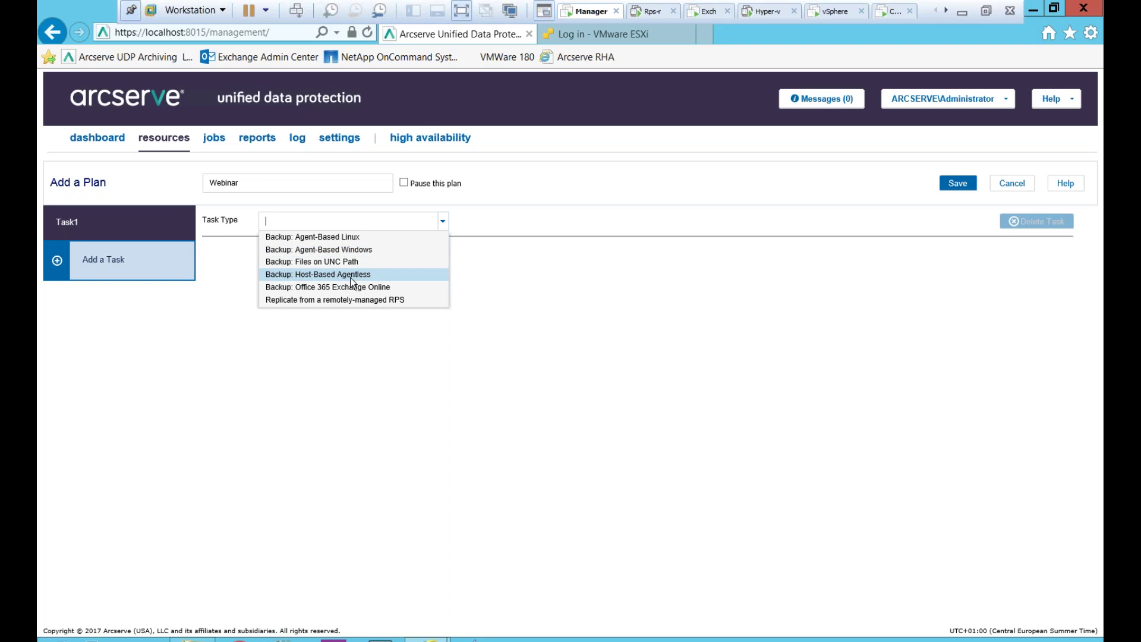
- Set Task1 to Backup: Host-Based Agentless and expand the Backup Proxy list
left_click(355, 280)
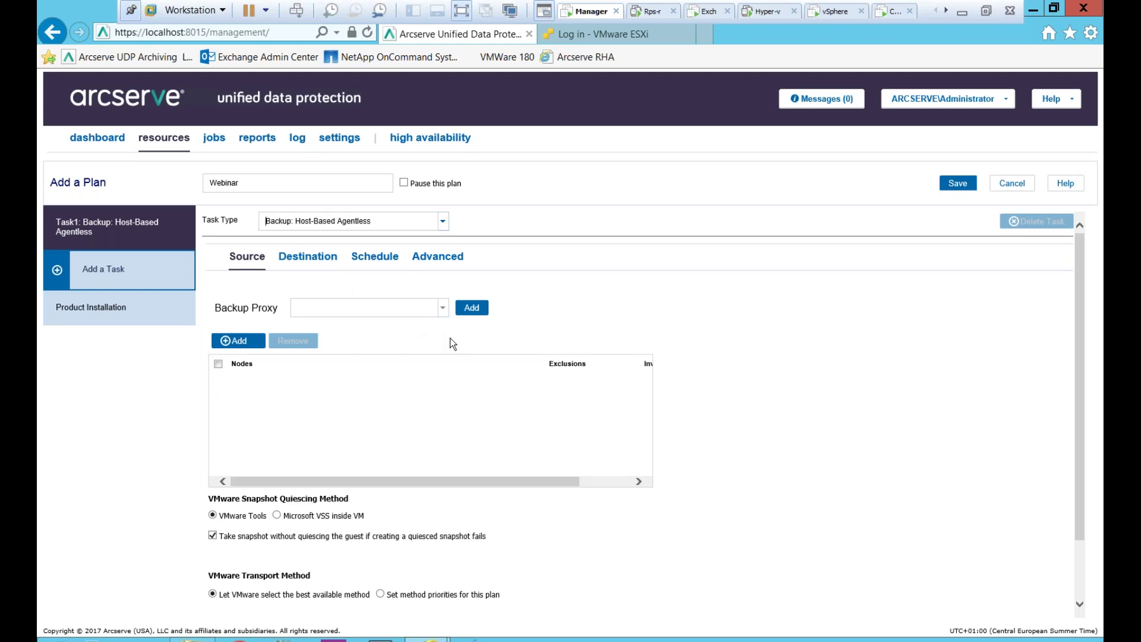
left_click(440, 313)
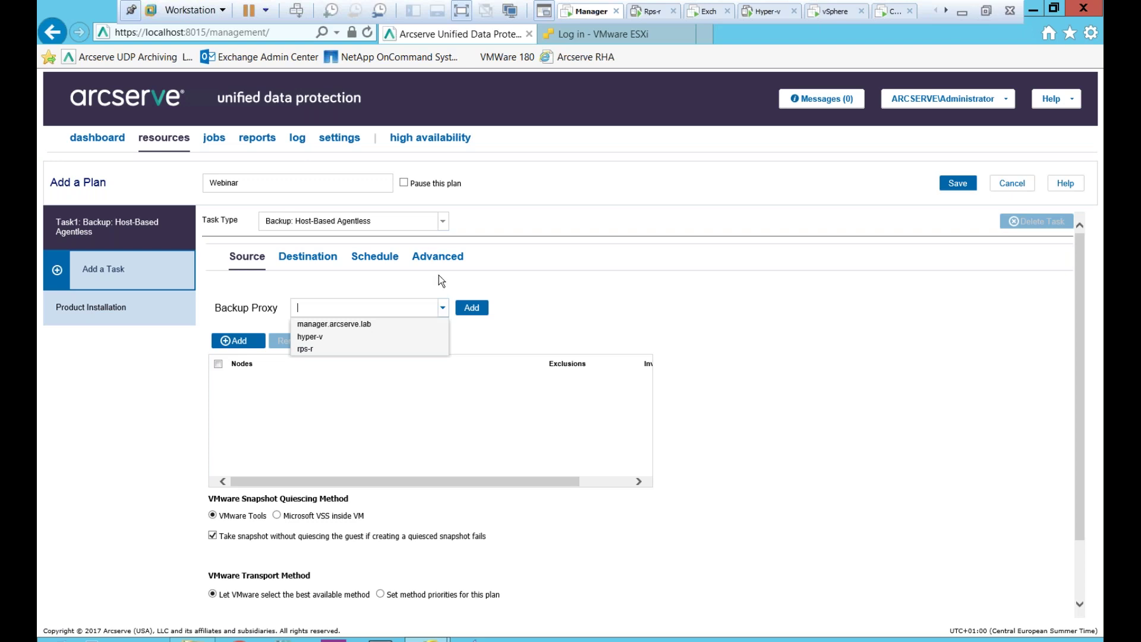
- Set manager.arcserve.lab as the backup proxy and bring up Select Nodes to Protect from +Add
left_click(330, 326)
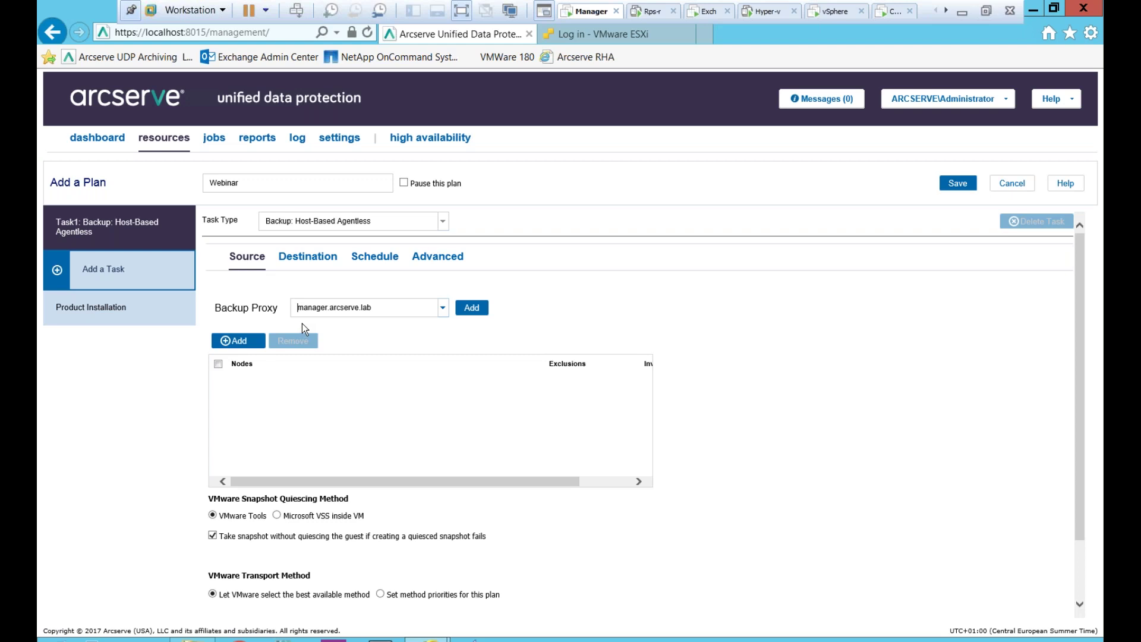
left_click(255, 342)
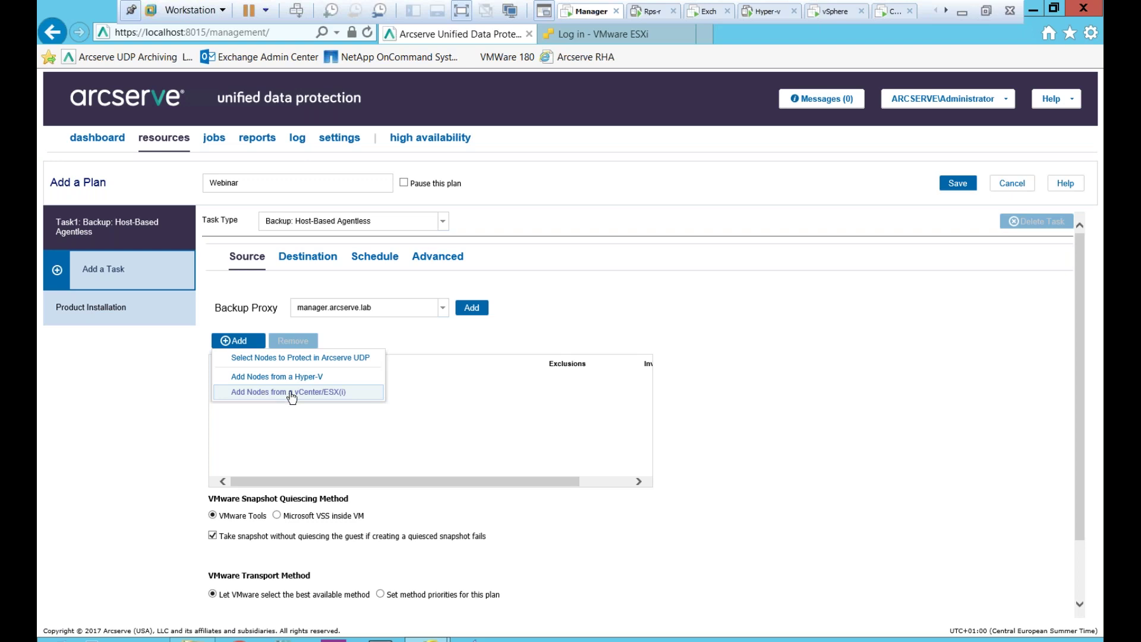
left_click(357, 357)
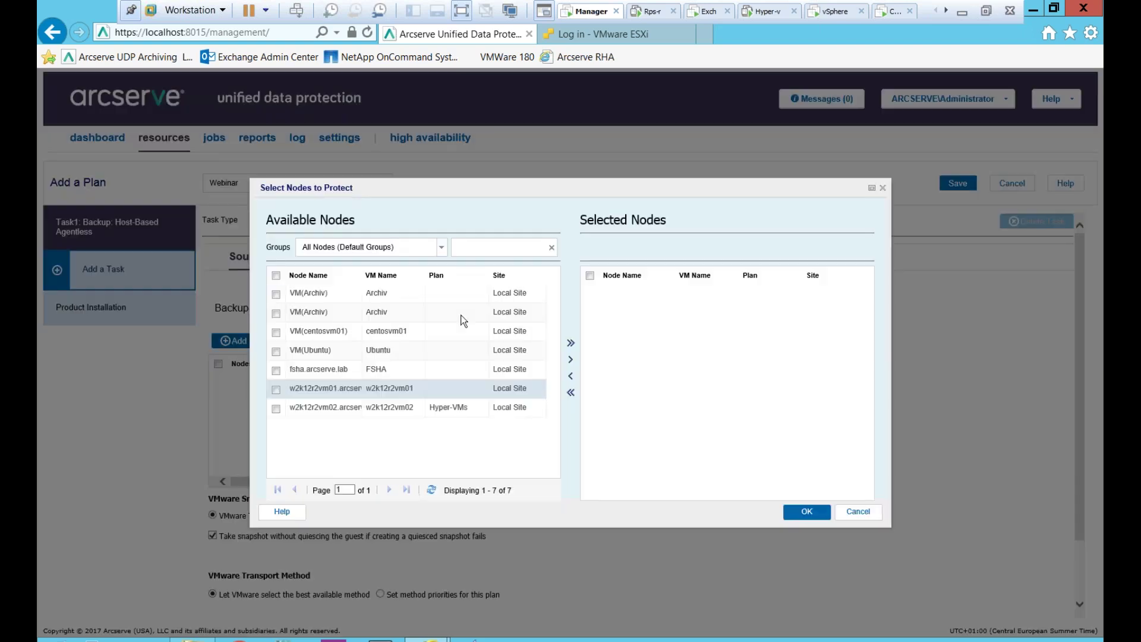
- Filter nodes to the Webinar custom group and add fsha.arcserve.lab to the protected nodes
left_click(443, 249)
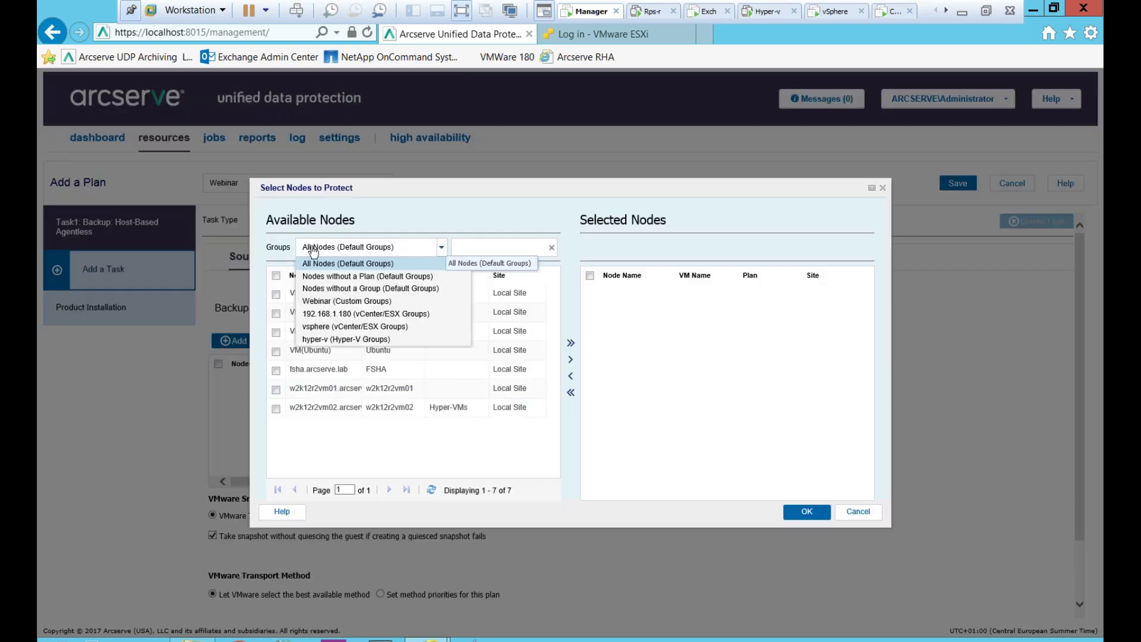
left_click(318, 302)
left_click(277, 294)
left_click(571, 362)
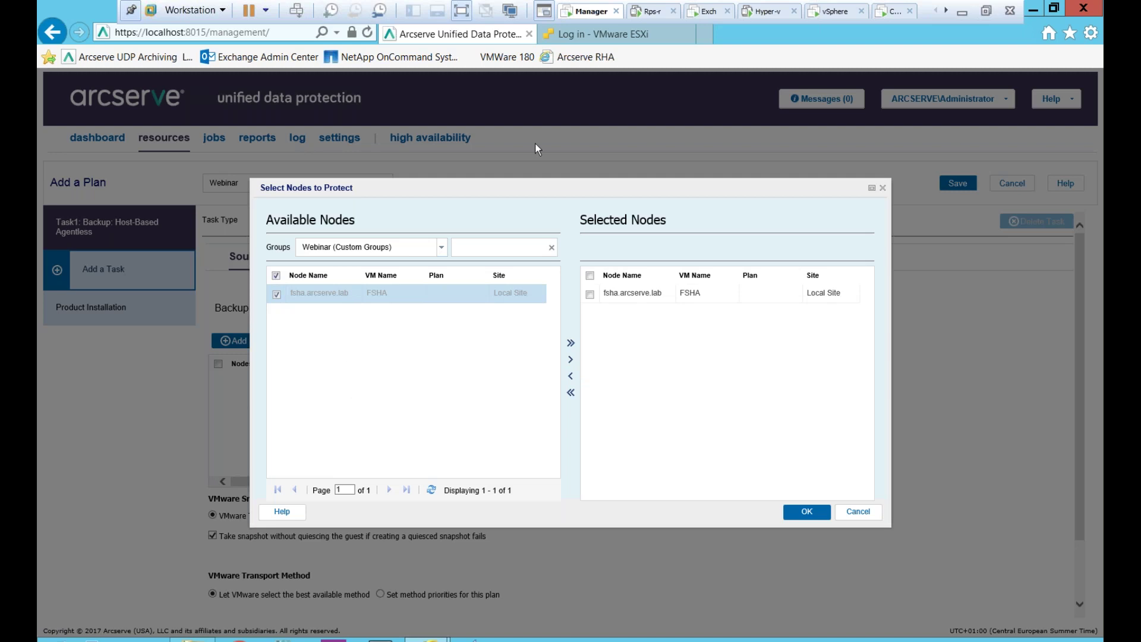
left_click(818, 511)
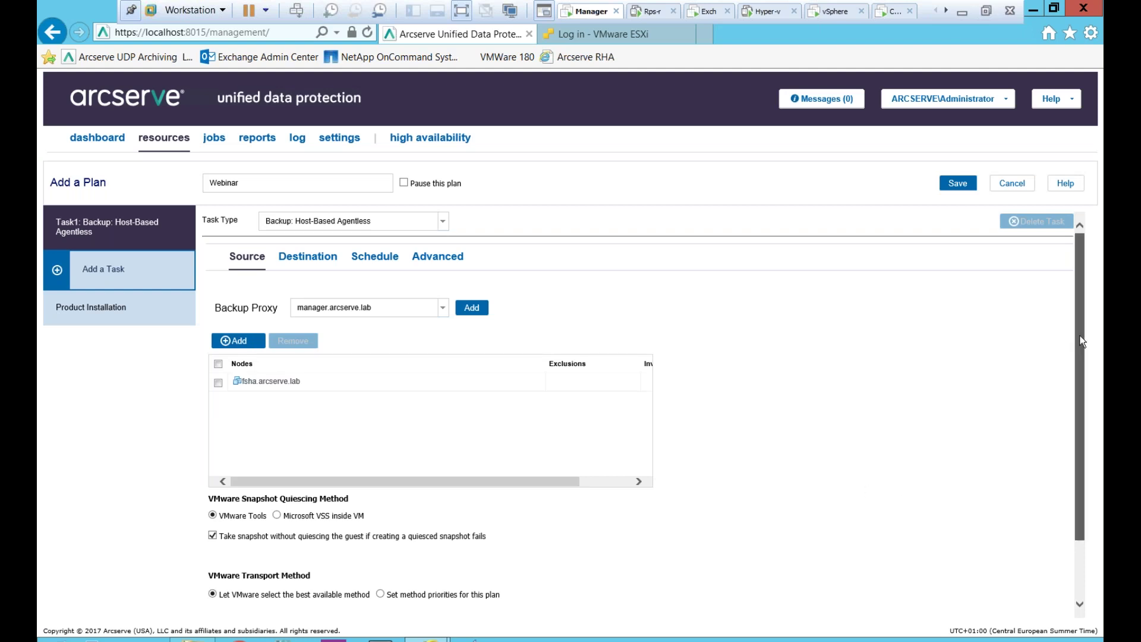
- Try manual transport priorities, revert to Let VMware select, then move to Destination settings
left_click_drag(1080, 333, 1093, 398)
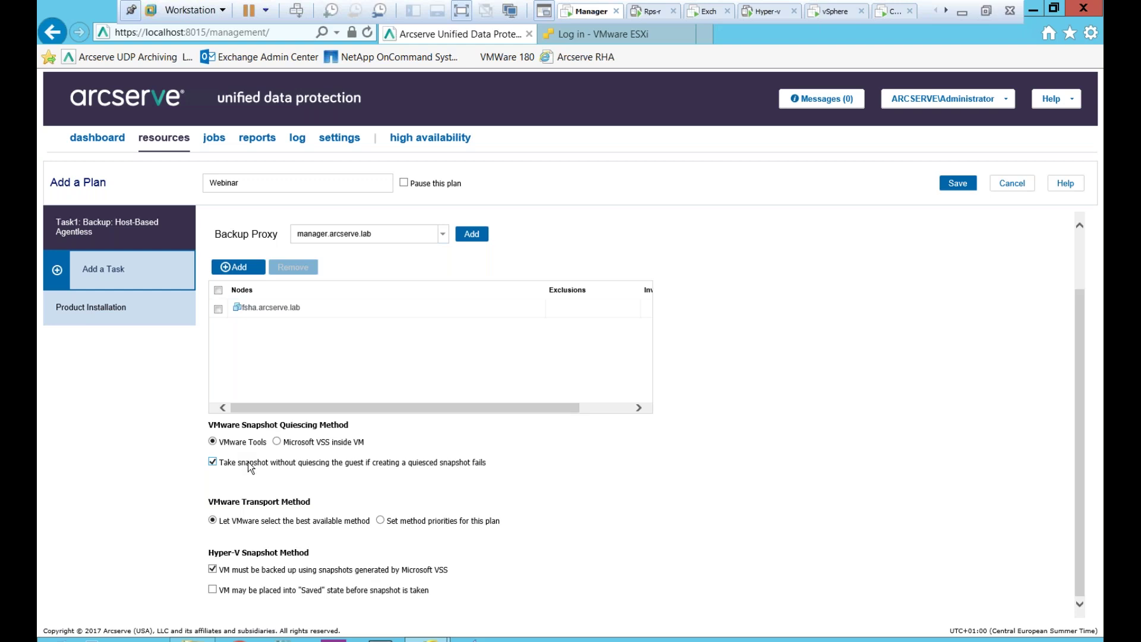
left_click(381, 521)
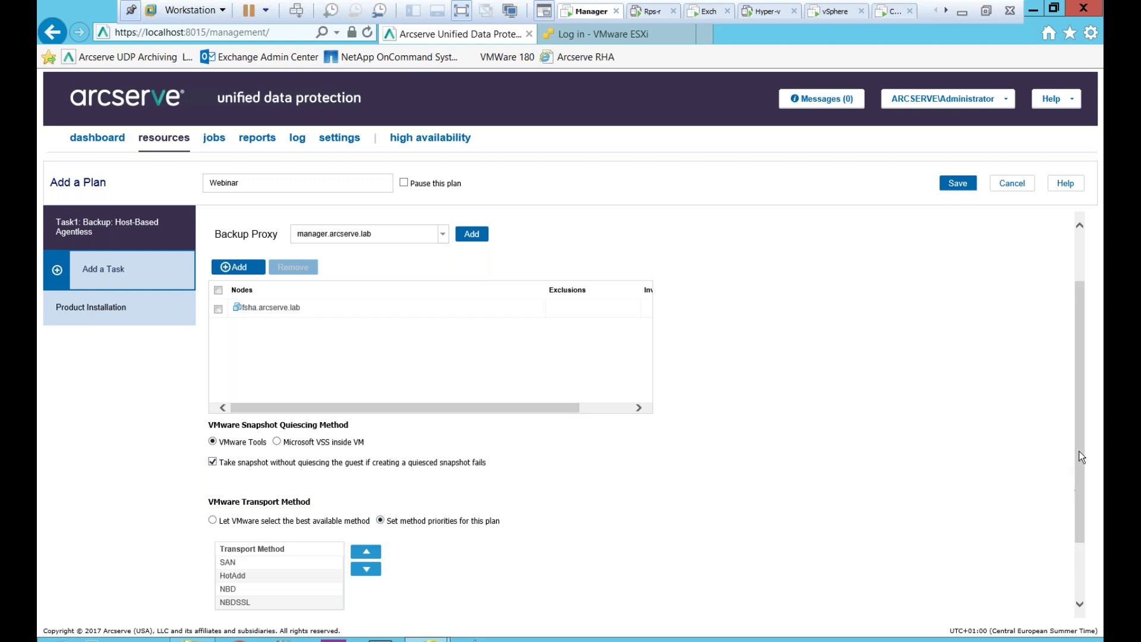
left_click_drag(1081, 457, 1084, 506)
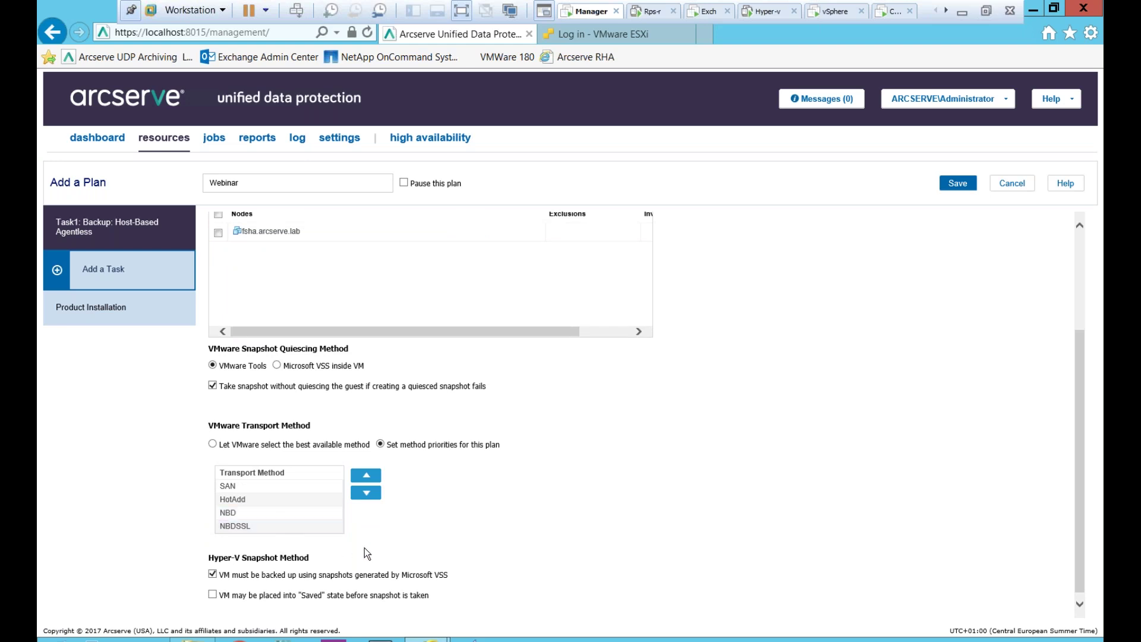
left_click(212, 444)
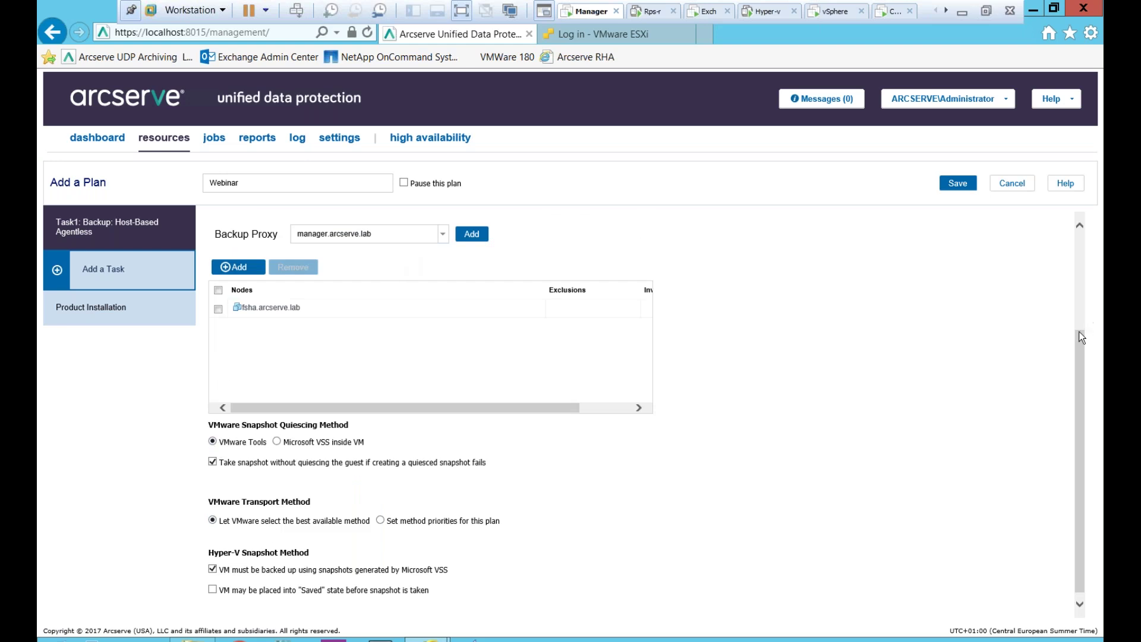
scroll(1078, 338, "up", 3)
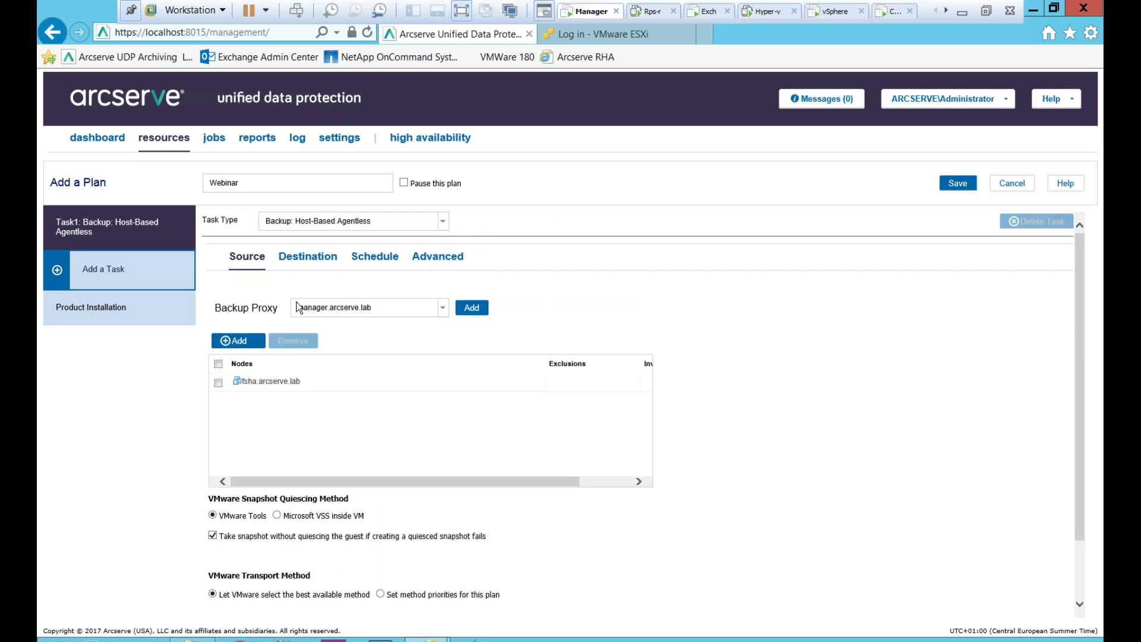
left_click(307, 256)
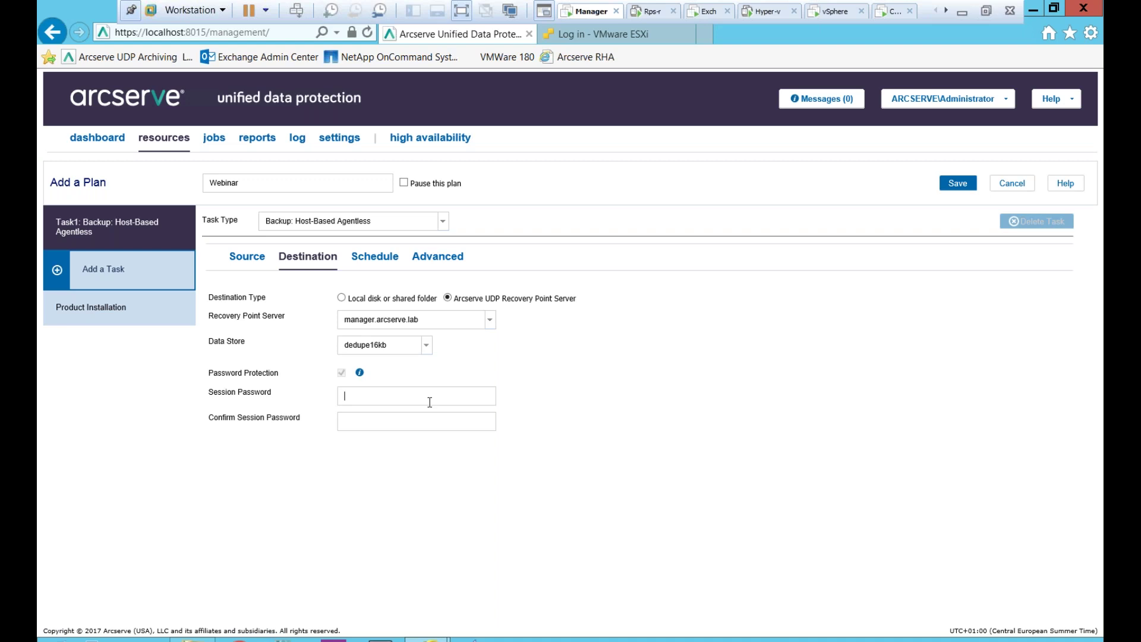
- Enter and confirm the session password, then switch to the Schedule settings
type("123")
key("Tab")
type("123")
left_click(375, 256)
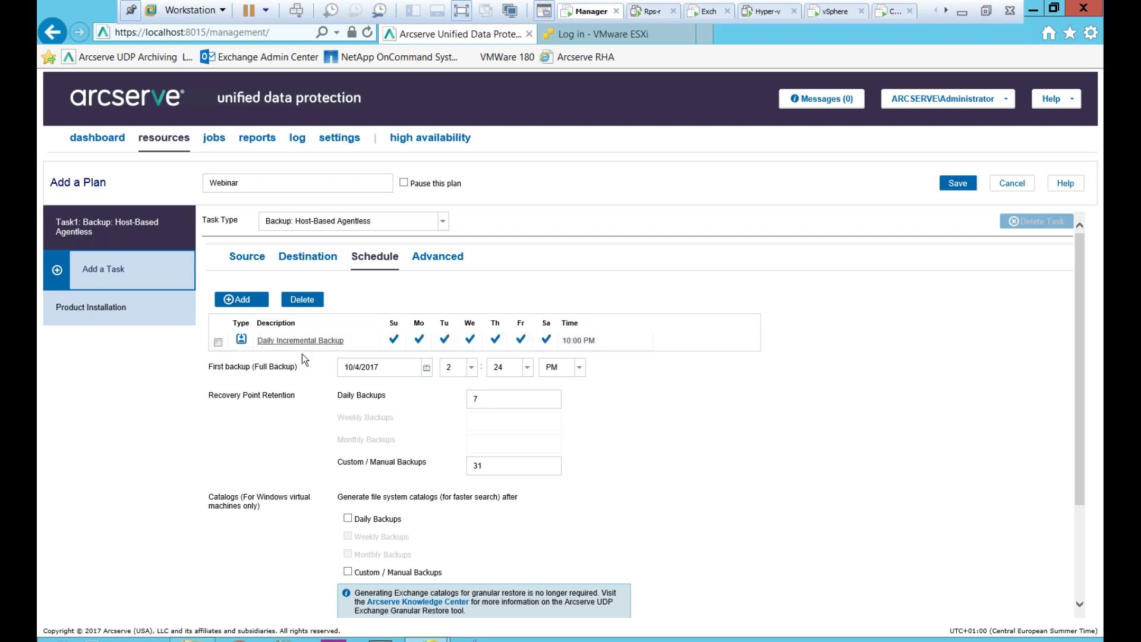
- Set retention to 3 daily and 3 custom/manual recovery points
left_click(491, 408)
key("Tab")
type("3")
- Draft a Custom backup schedule repeating every 15 minutes, then discard it
left_click(241, 299)
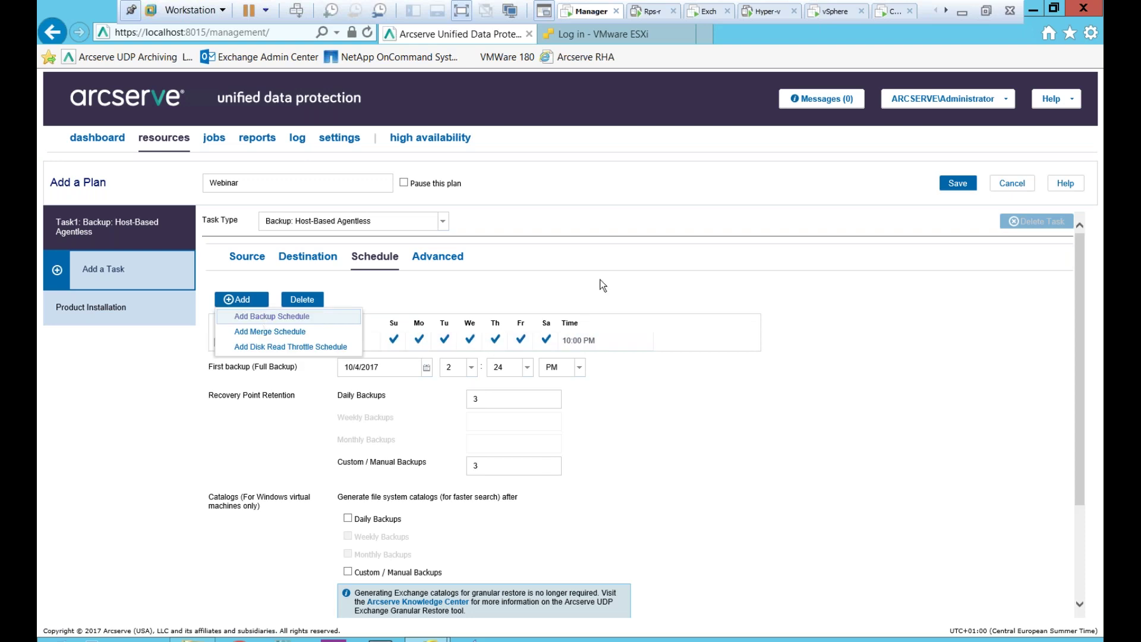
left_click(272, 316)
left_click(529, 272)
left_click(530, 272)
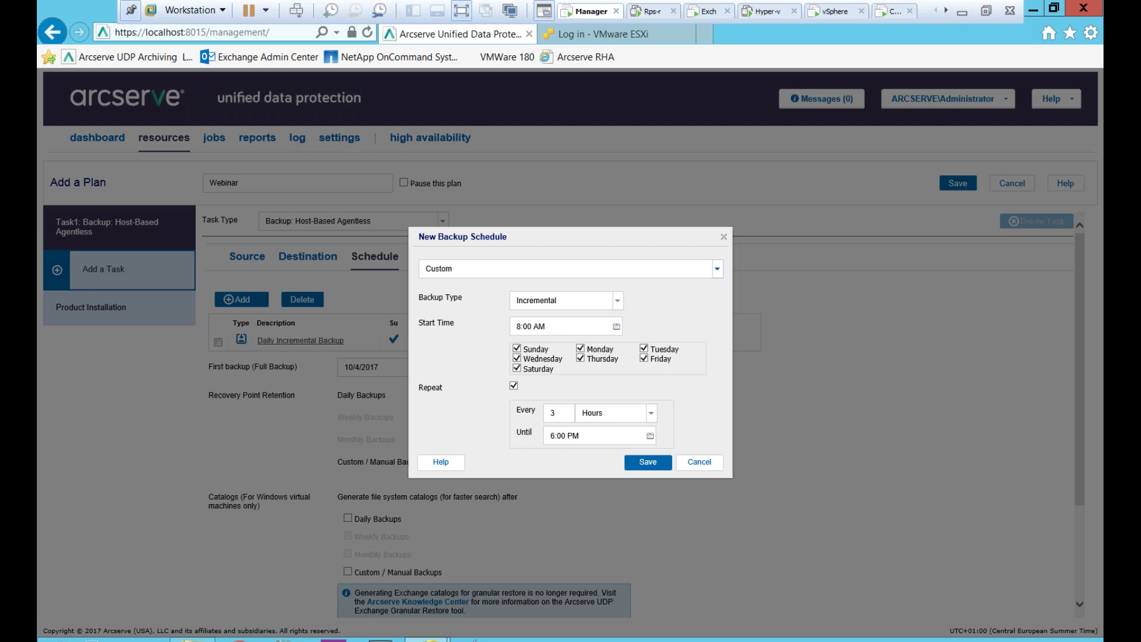
double_click(552, 413)
type("15")
left_click(606, 414)
left_click(607, 441)
left_click(567, 411)
left_click(699, 463)
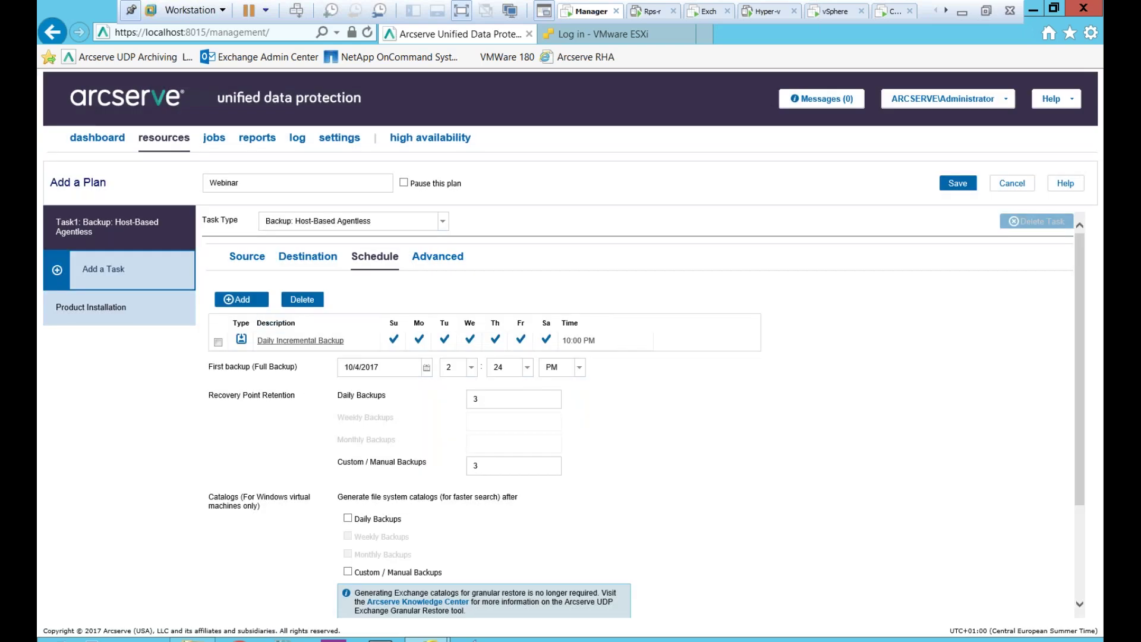
left_click(241, 299)
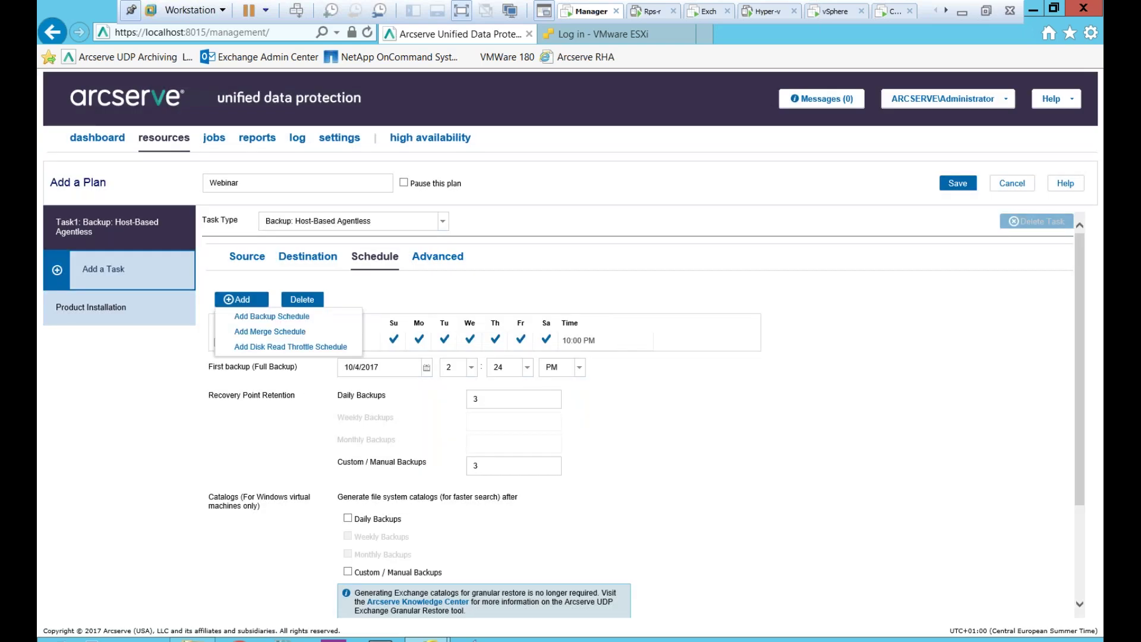
- Preview and dismiss a disk read throttle schedule, then view the plan's Advanced options
left_click(249, 347)
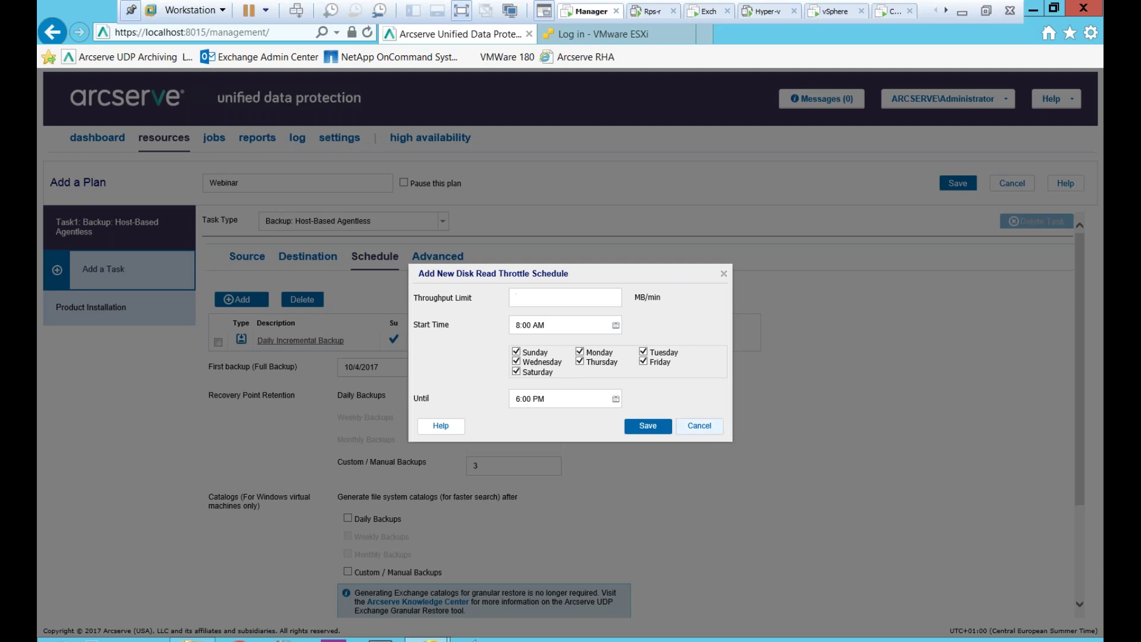
left_click(700, 425)
scroll(652, 489, "down", 3)
scroll(652, 487, "up", 3)
left_click(438, 257)
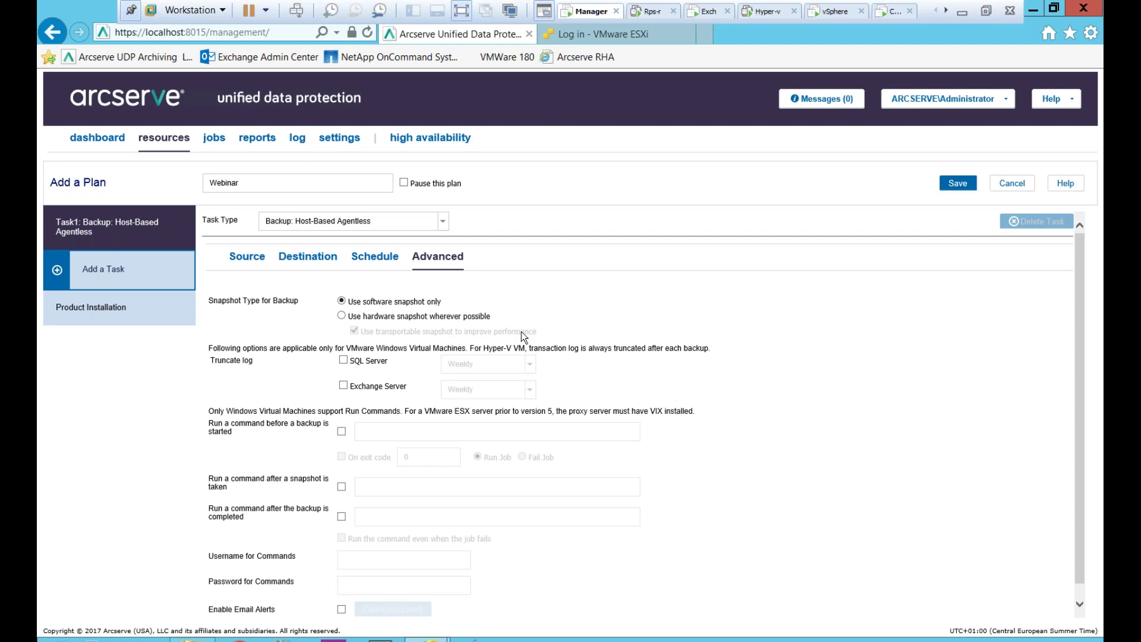
- Preview hardware snapshot storage-array vendors, then return to Use software snapshot only
left_click(361, 318)
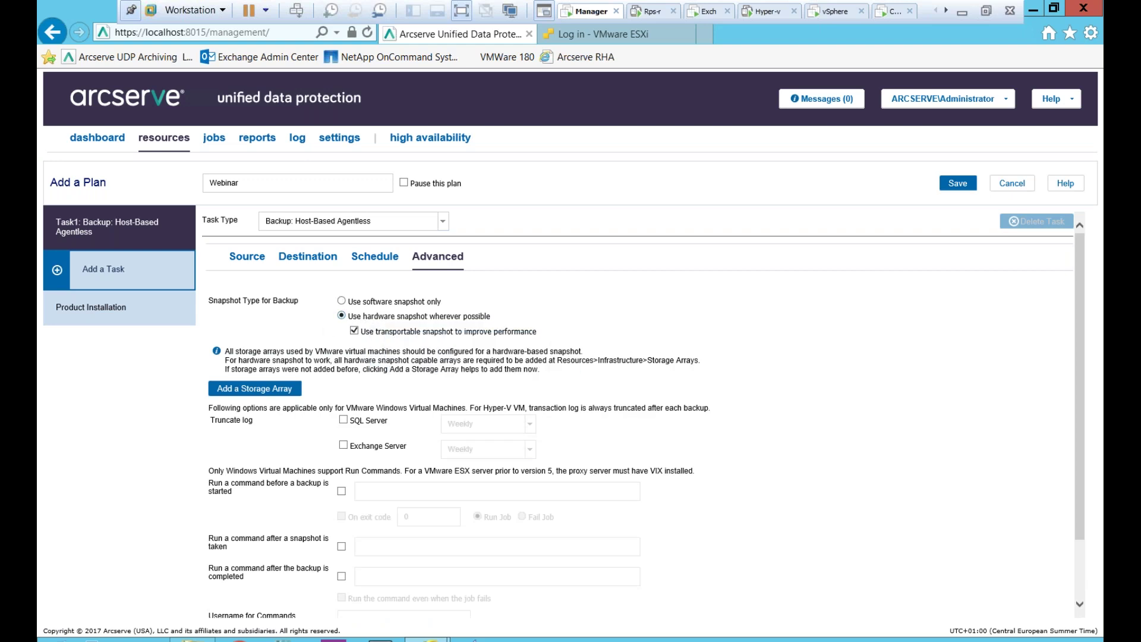
left_click(280, 389)
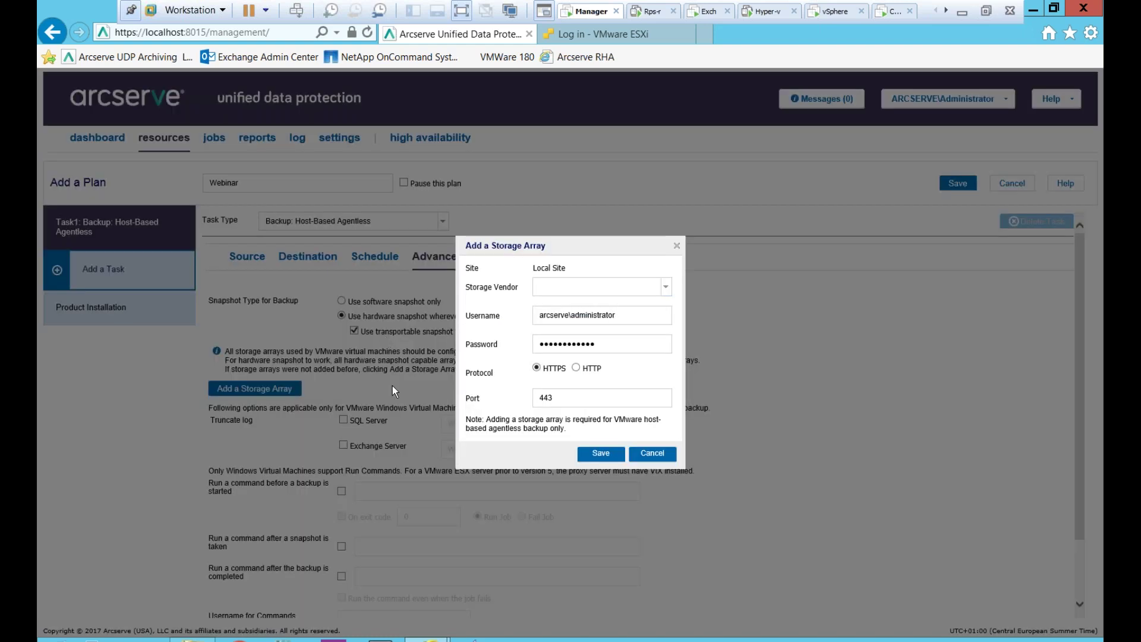
left_click(657, 290)
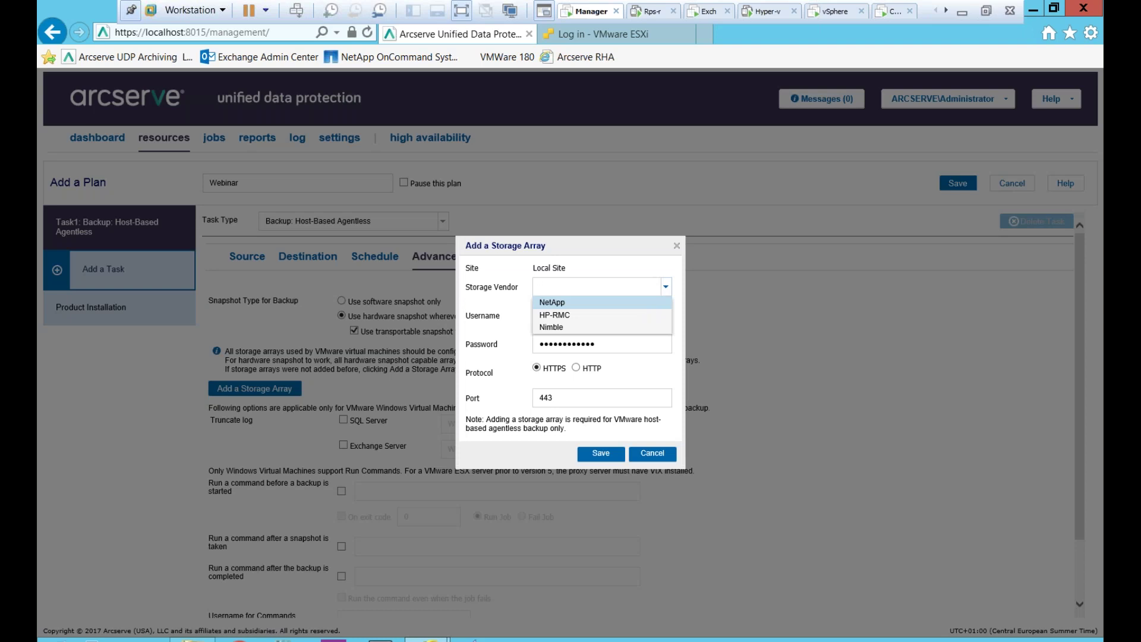
left_click(677, 246)
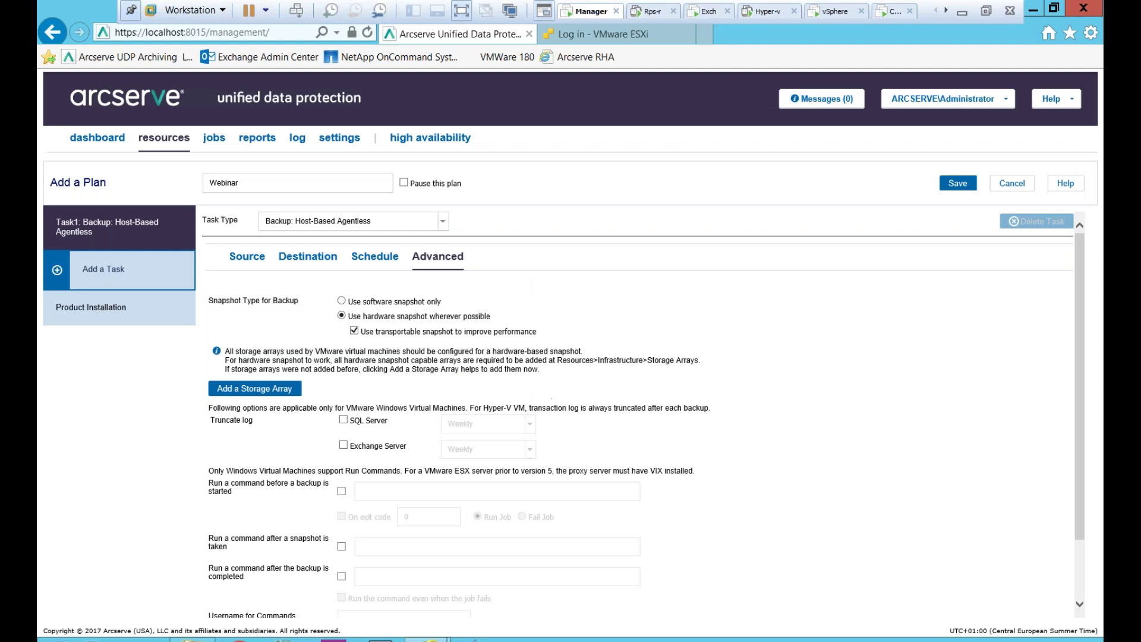
left_click(365, 302)
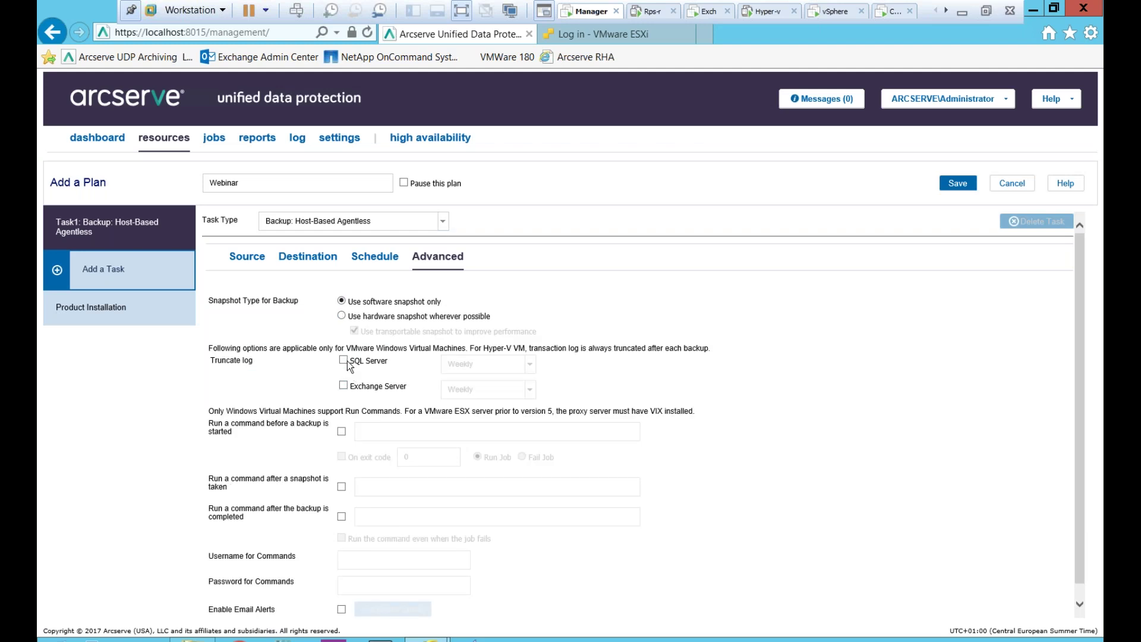
- Save the Webinar plan
mouse_move(358, 382)
scroll(377, 370, "down", 1)
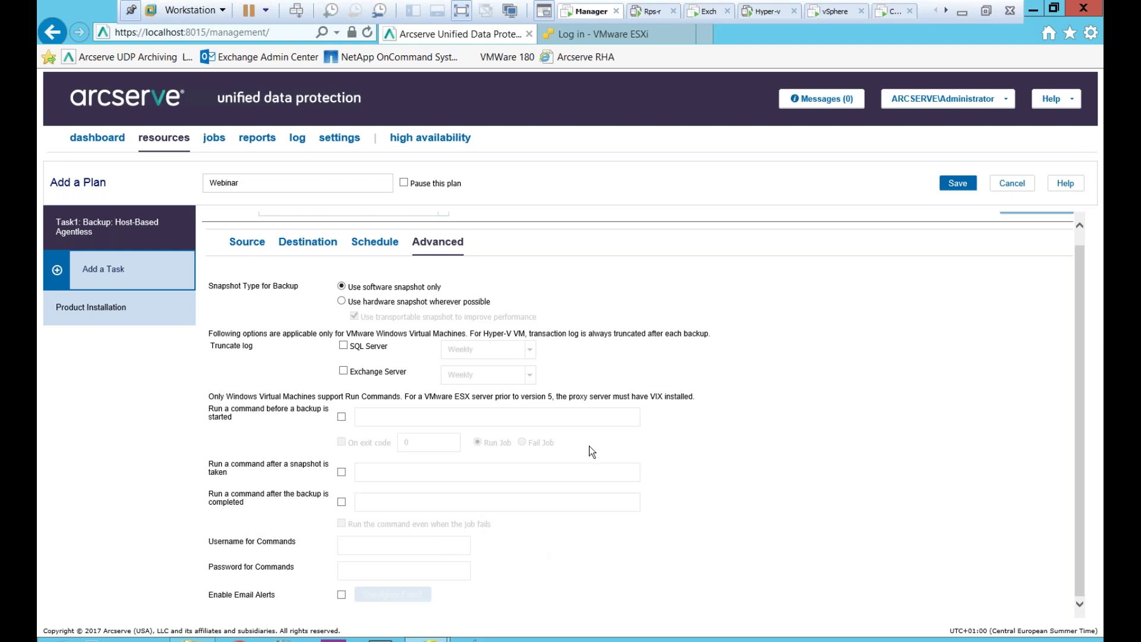
left_click(957, 183)
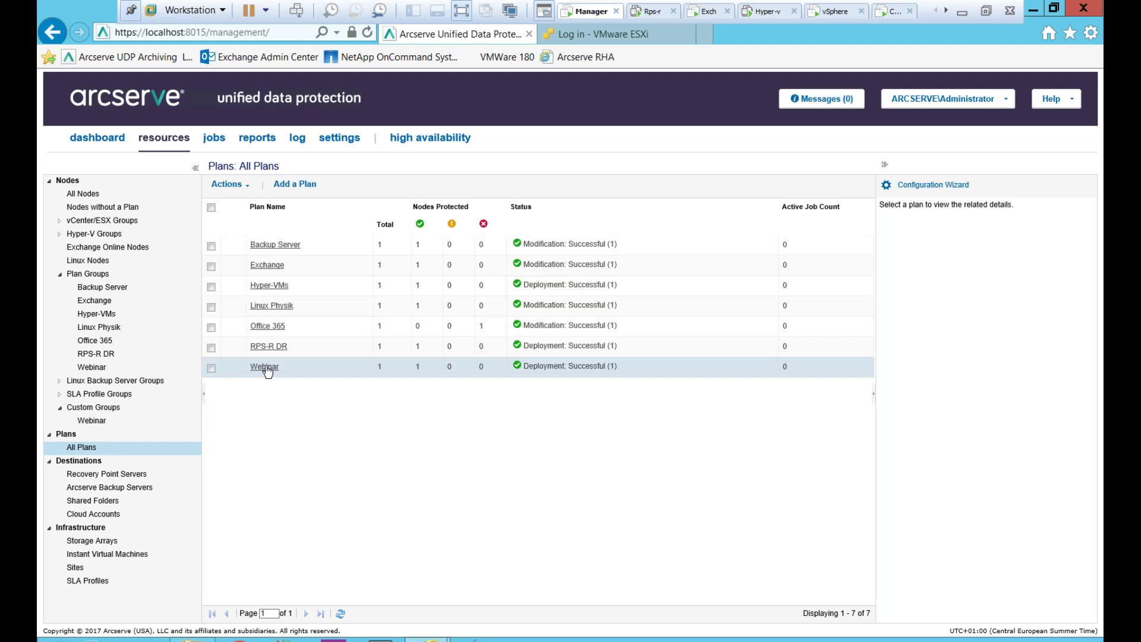
- Run Backup Now on the Webinar plan as an Incremental Backup and acknowledge the submitted job
right_click(266, 366)
left_click(295, 462)
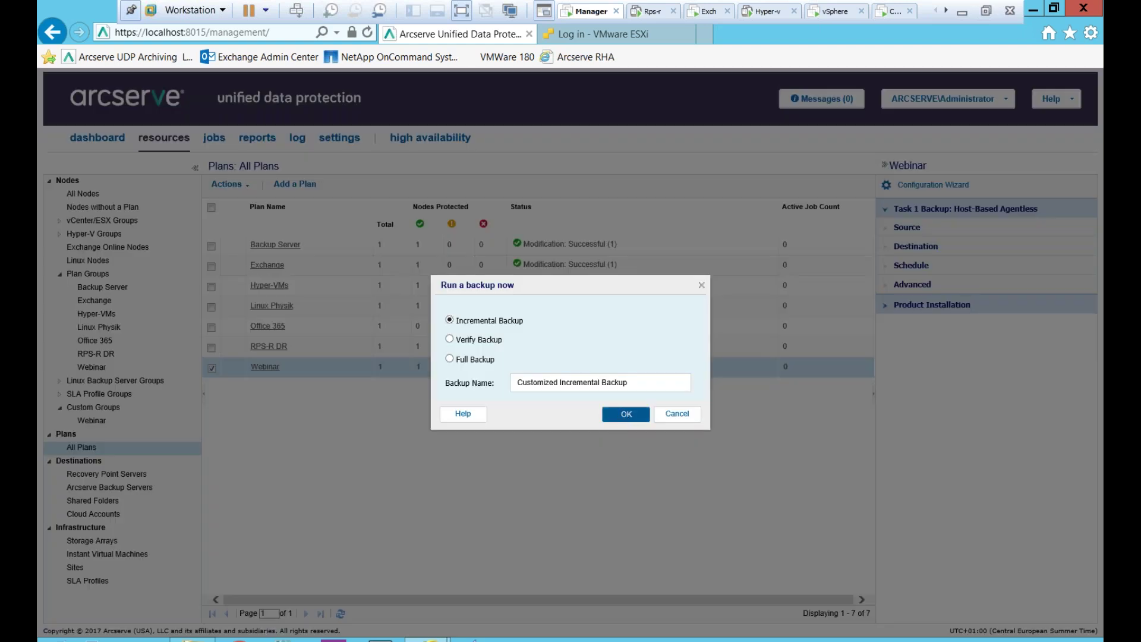
left_click(623, 415)
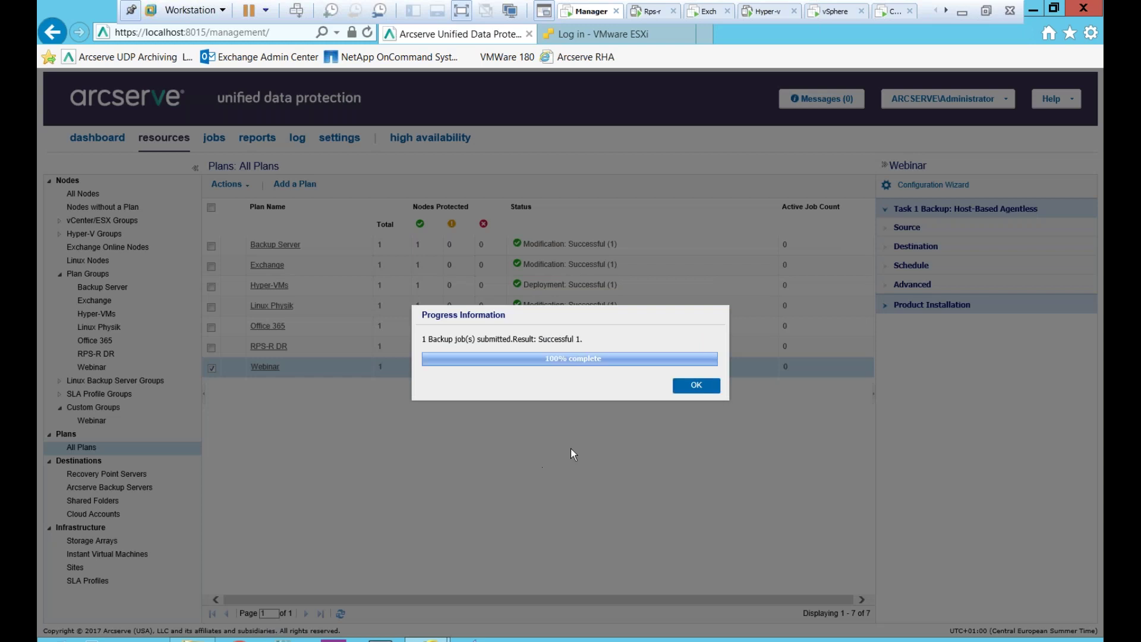
left_click(696, 385)
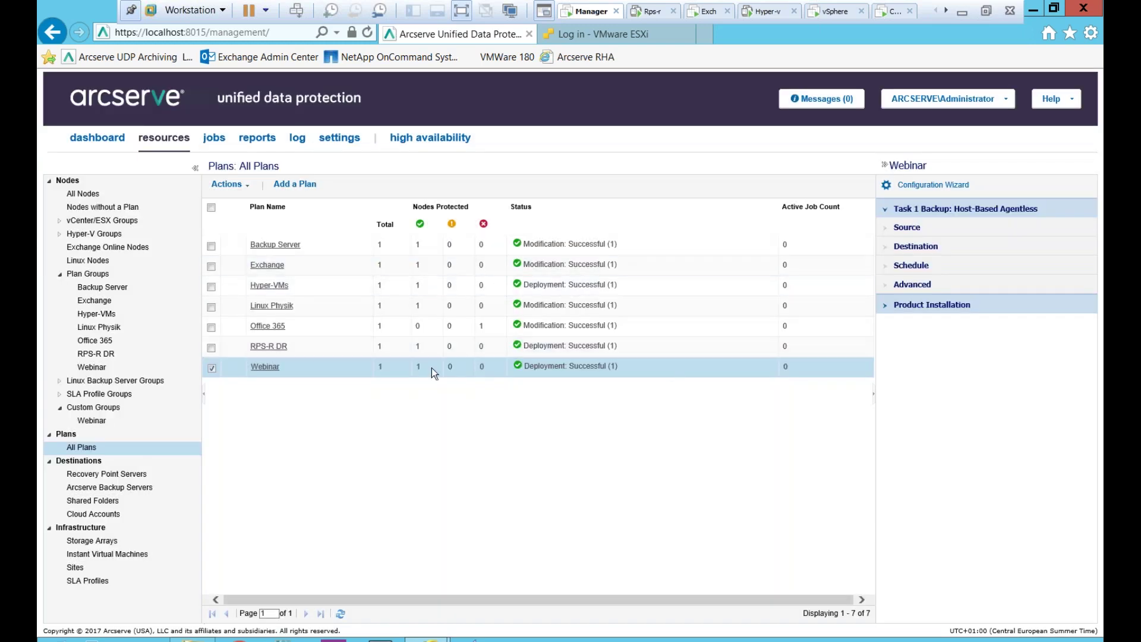
left_click(208, 142)
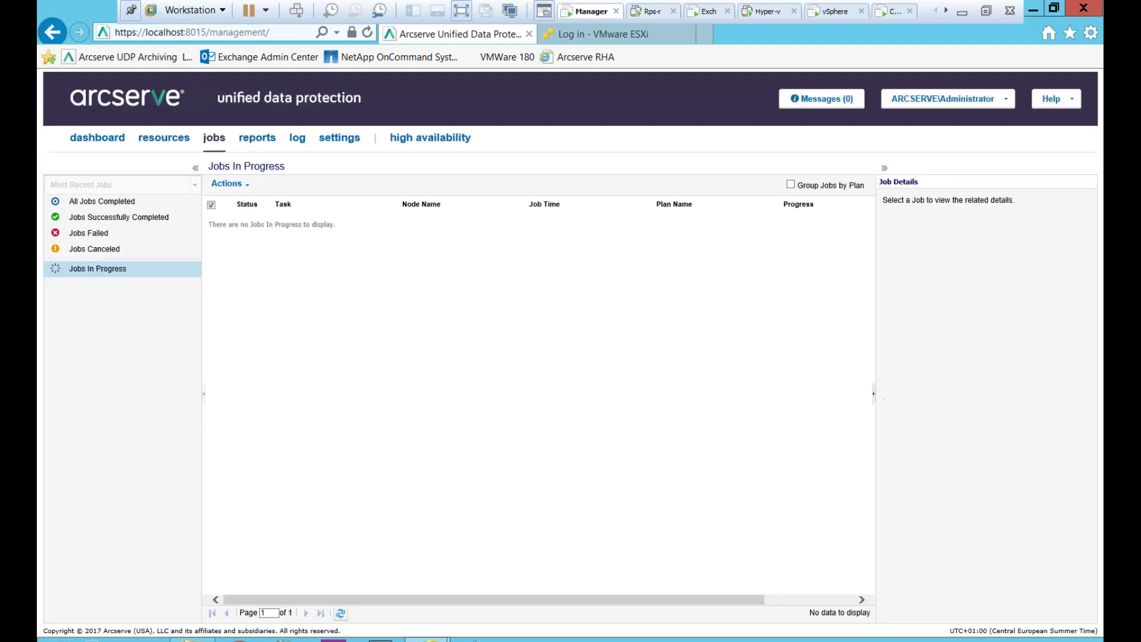
left_click(884, 168)
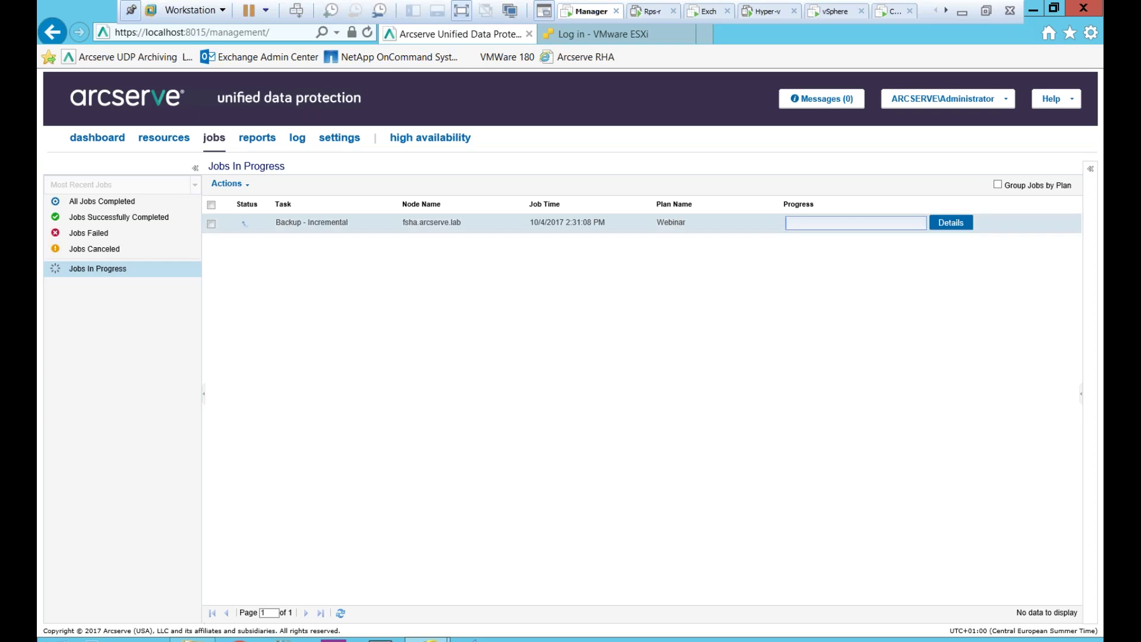
left_click(951, 224)
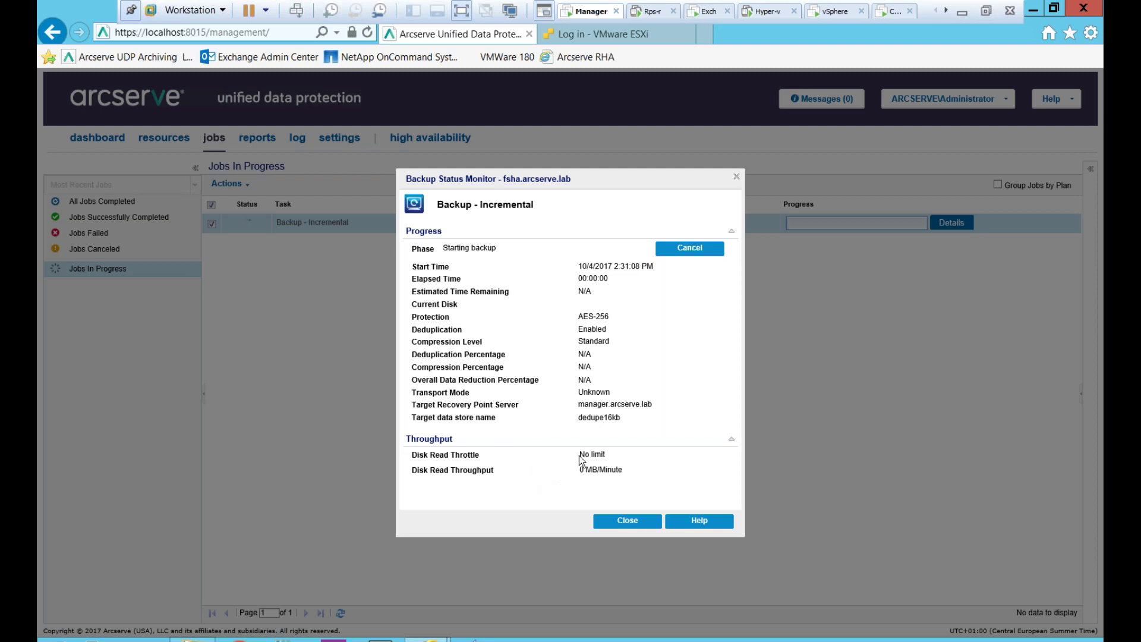
left_click(628, 521)
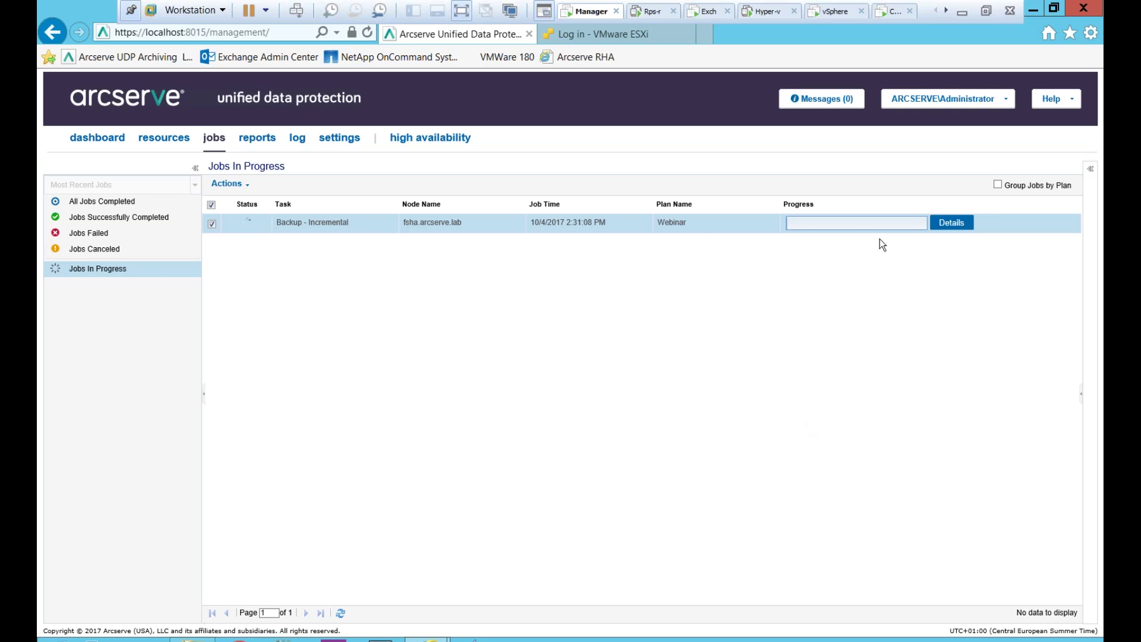
left_click(164, 143)
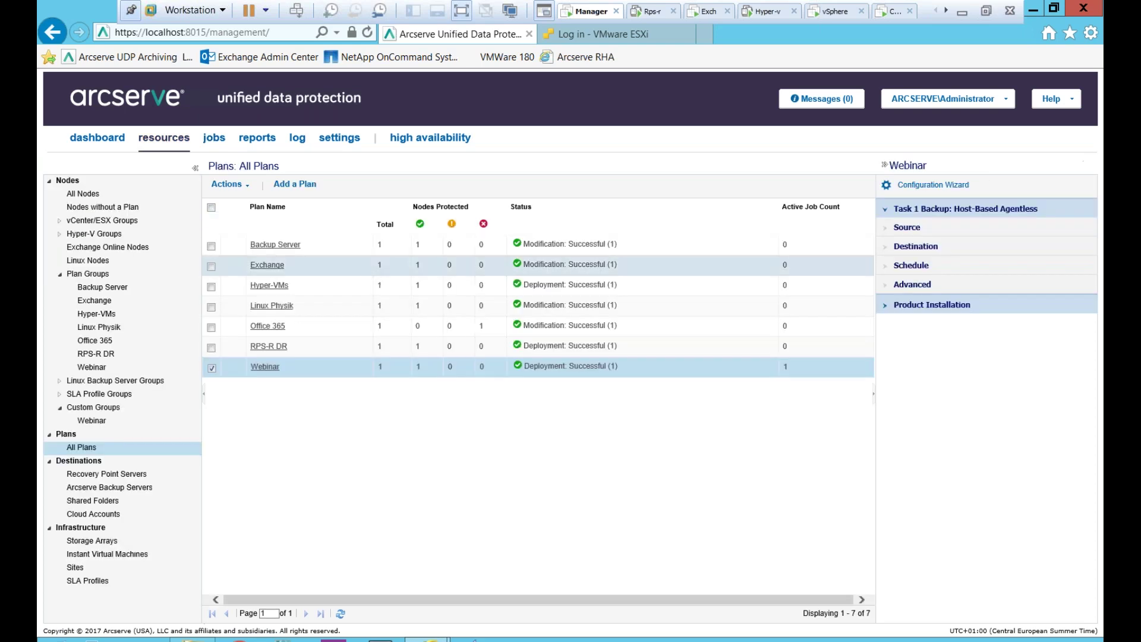
- From All Nodes, launch Restore for fsha.arcserve.lab and centre the agent window
left_click(83, 194)
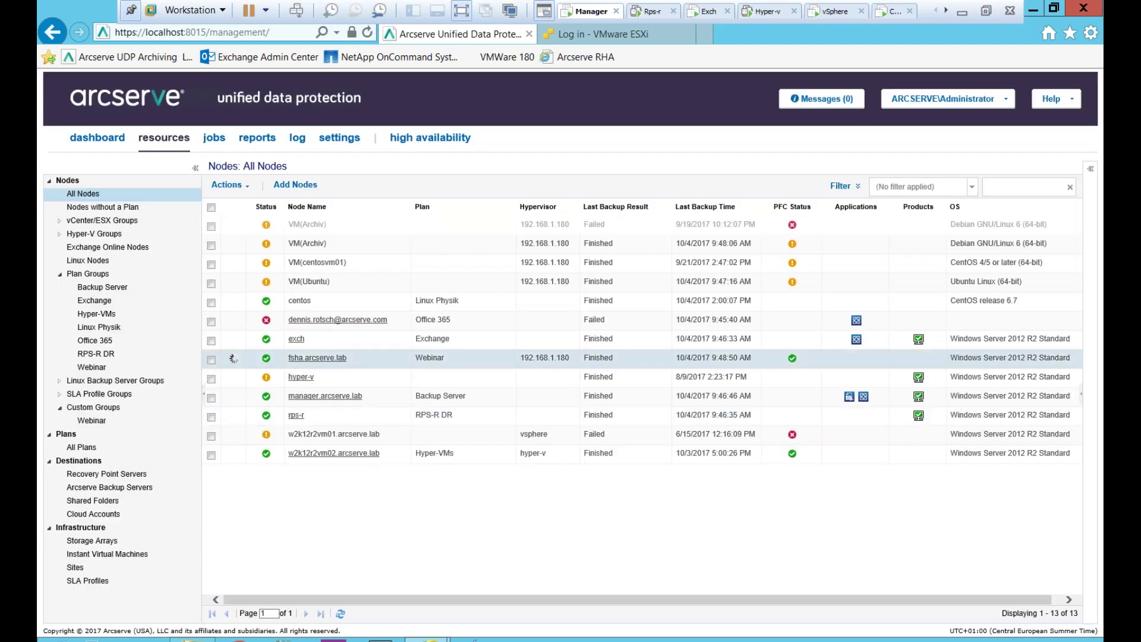
right_click(309, 359)
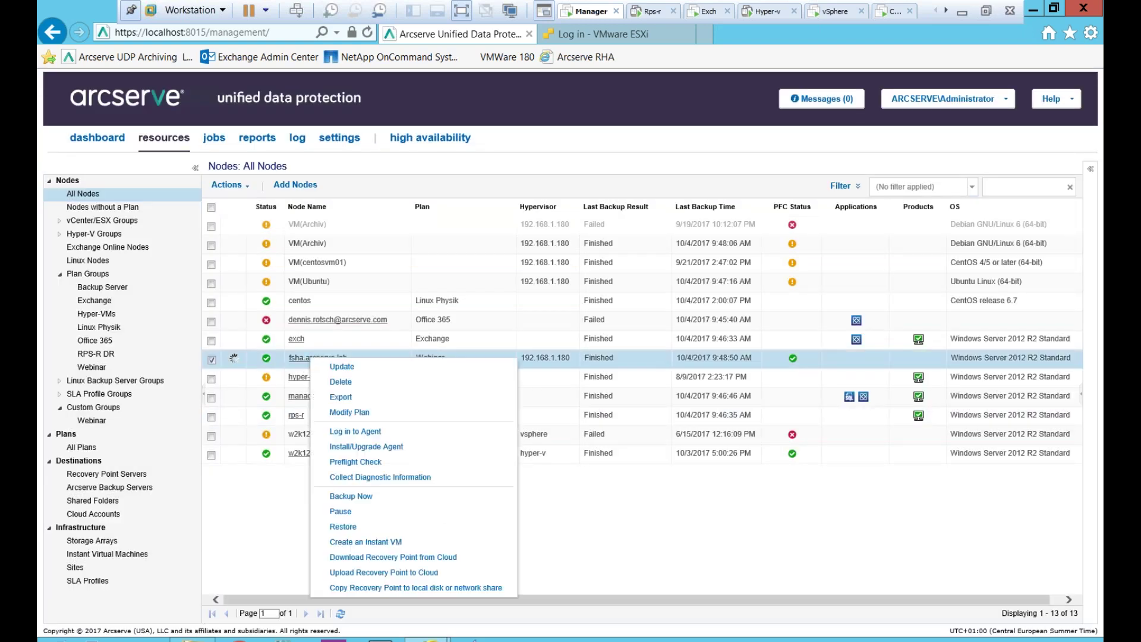
left_click(341, 528)
left_click_drag(104, 15, 286, 69)
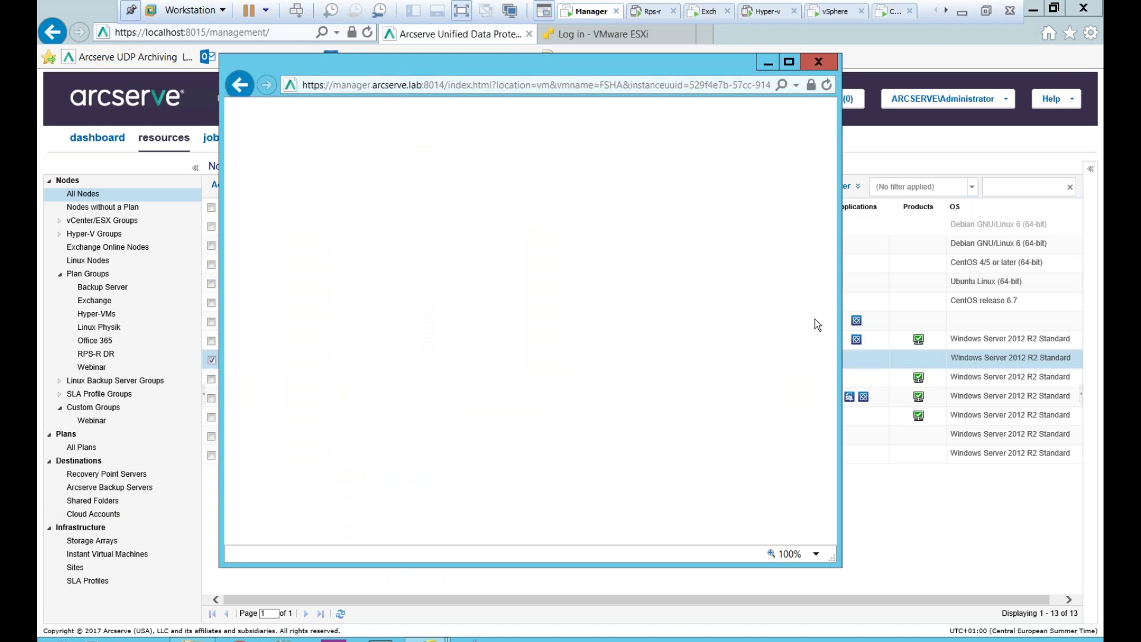
- Maximize the agent window and select the C:\PerfLogs folder in Browse Recovery Points
left_click(788, 62)
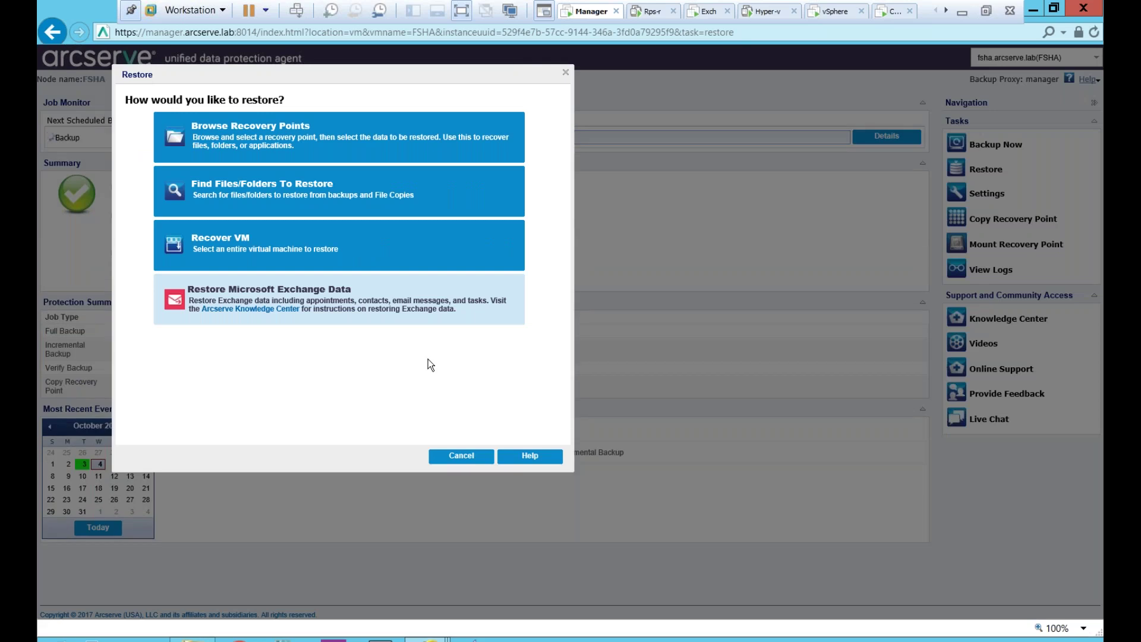
left_click(237, 141)
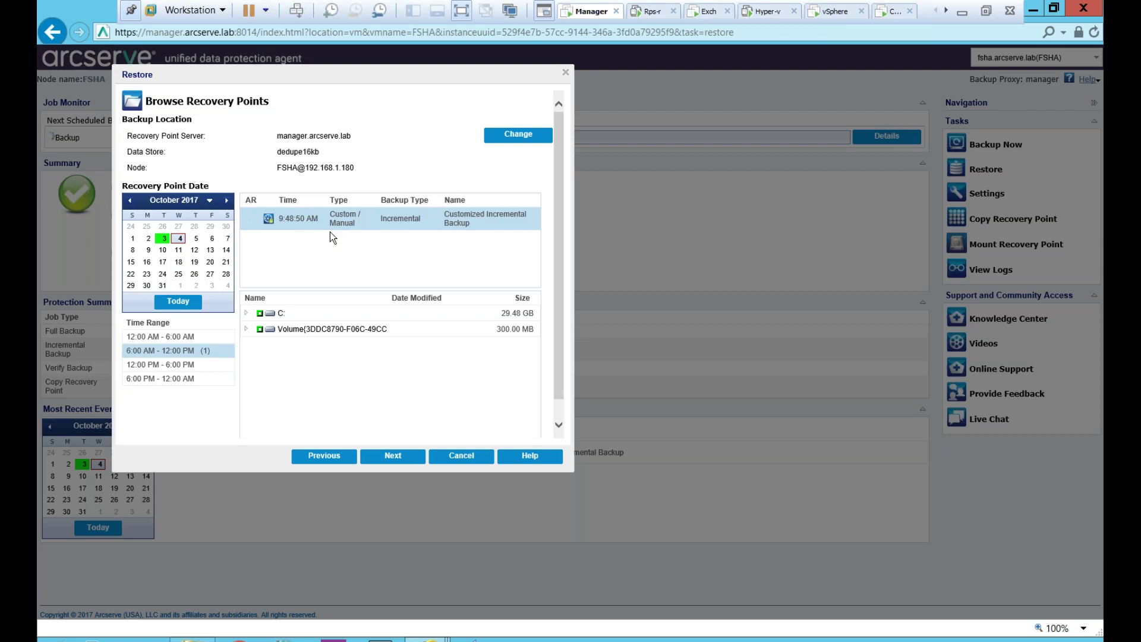
left_click(246, 313)
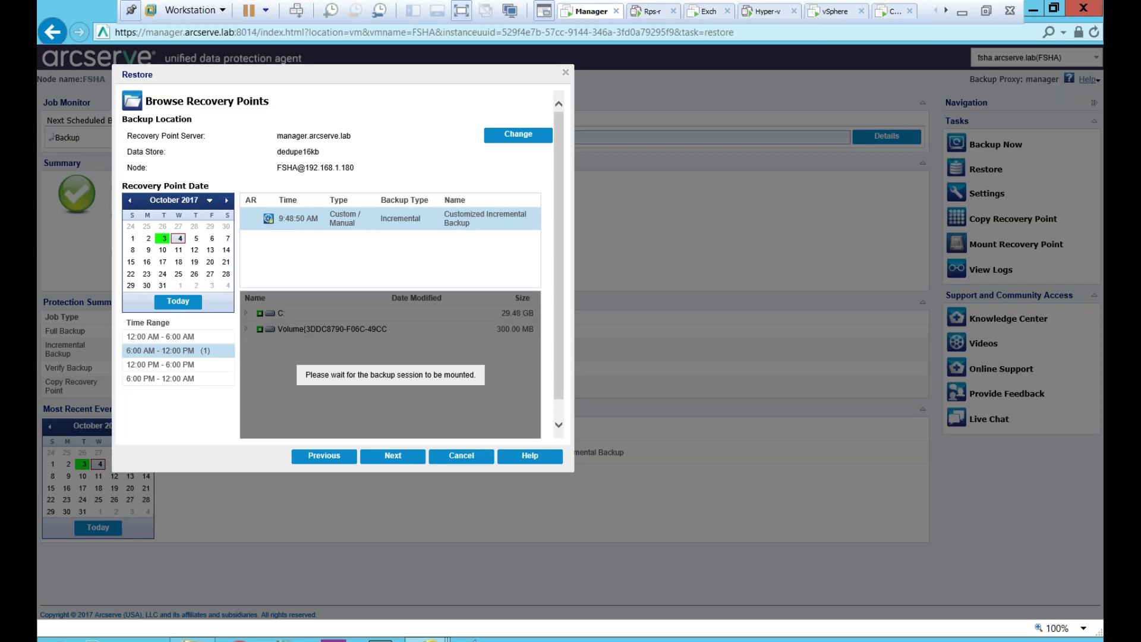
left_click(271, 360)
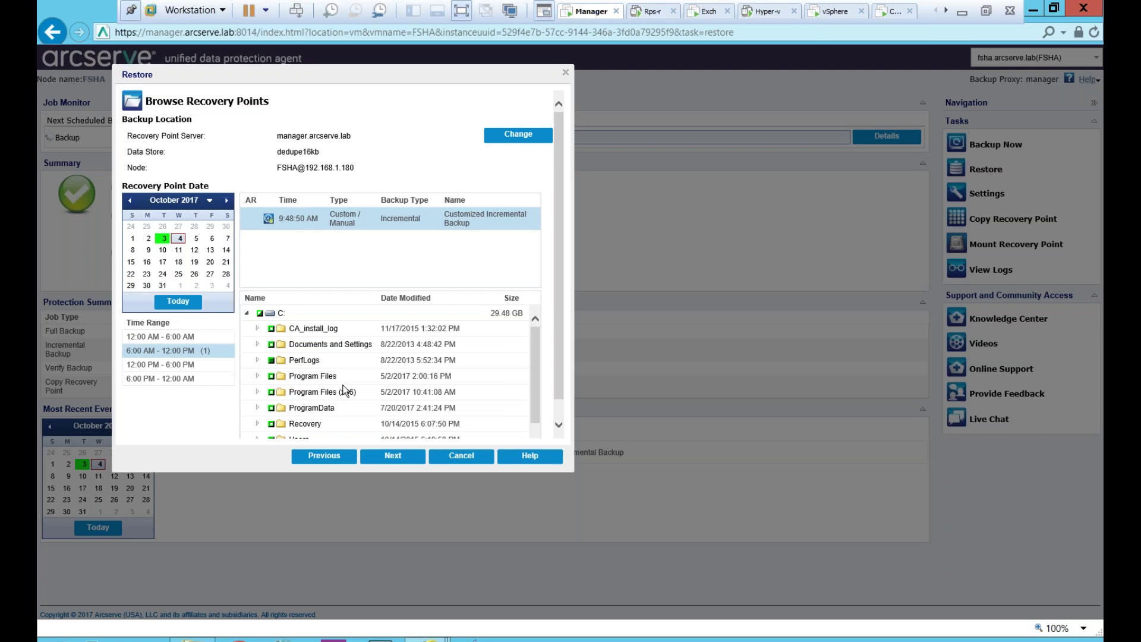
left_click(390, 455)
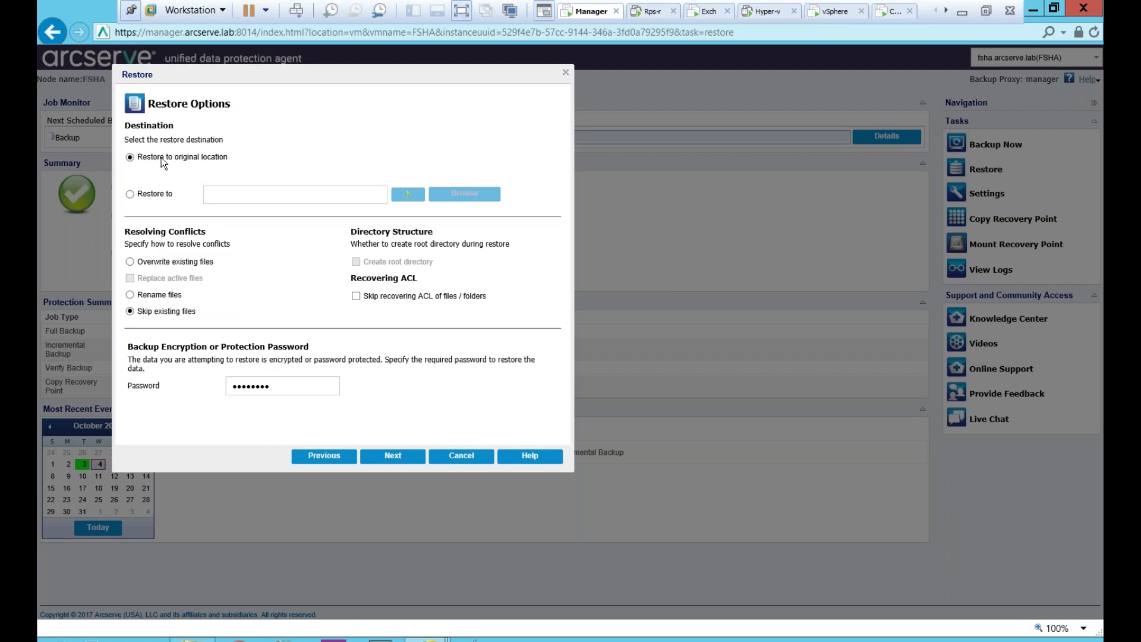
- Toggle restore destination back to original location, then return to the restore-method choices
left_click(139, 195)
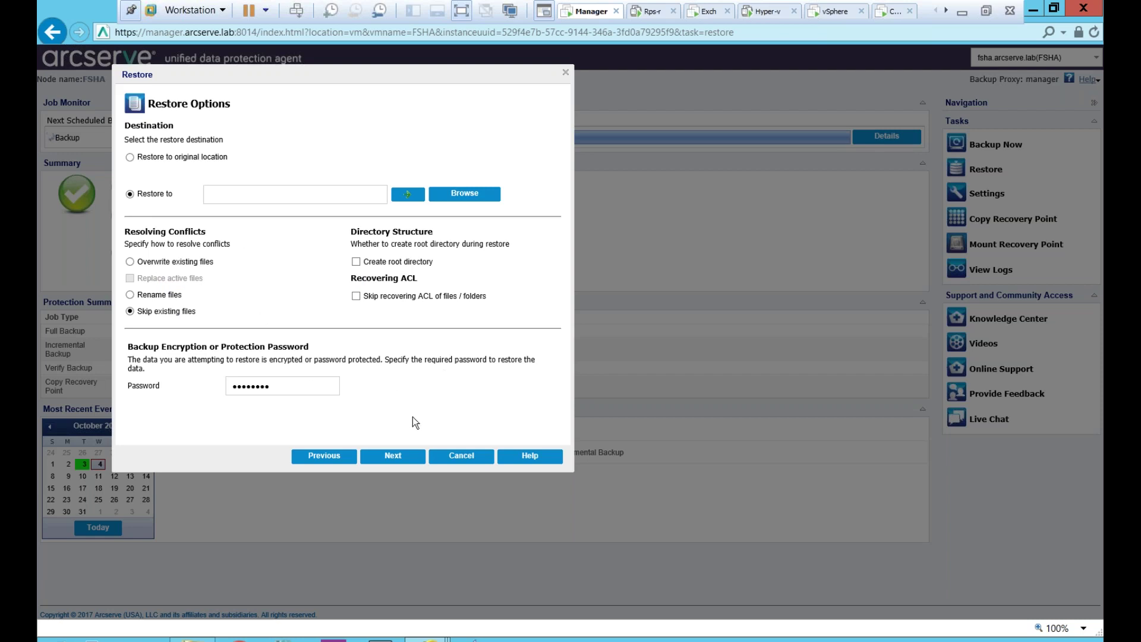
left_click(188, 157)
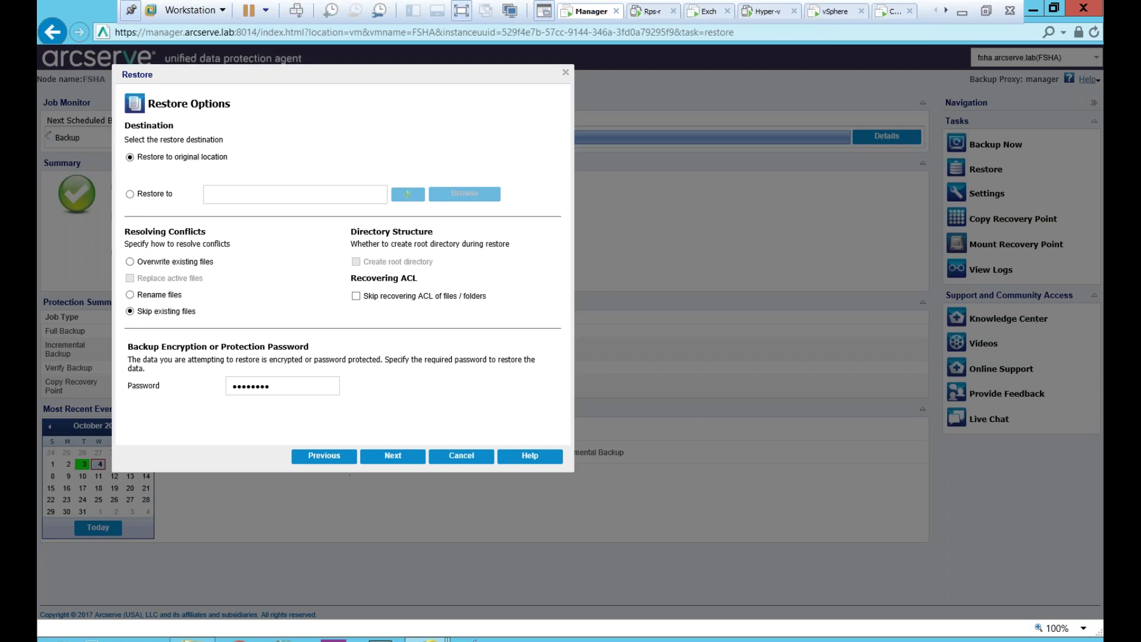
left_click(329, 458)
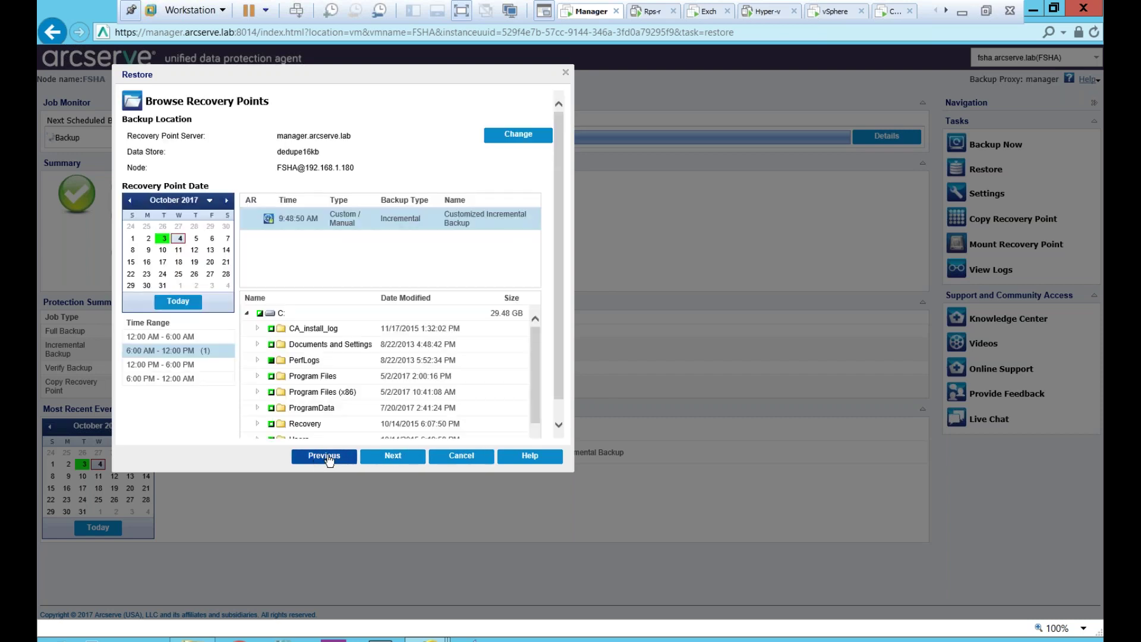
left_click(327, 457)
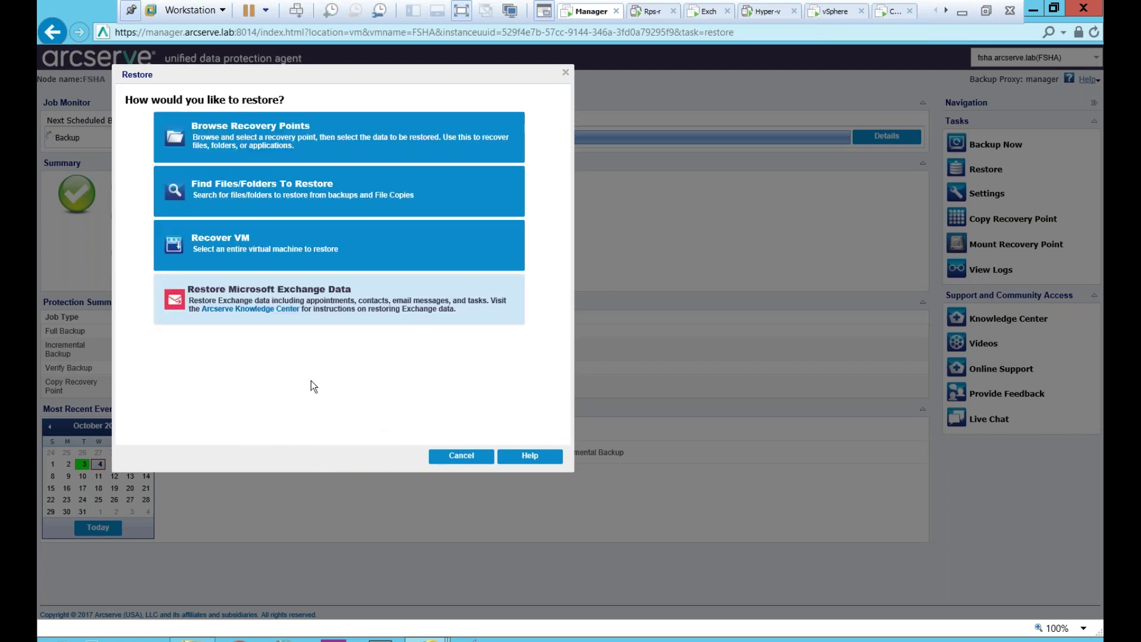
- Start a Recover VM restore of FSHA from its 2:31:08 PM incremental recovery point
left_click(203, 248)
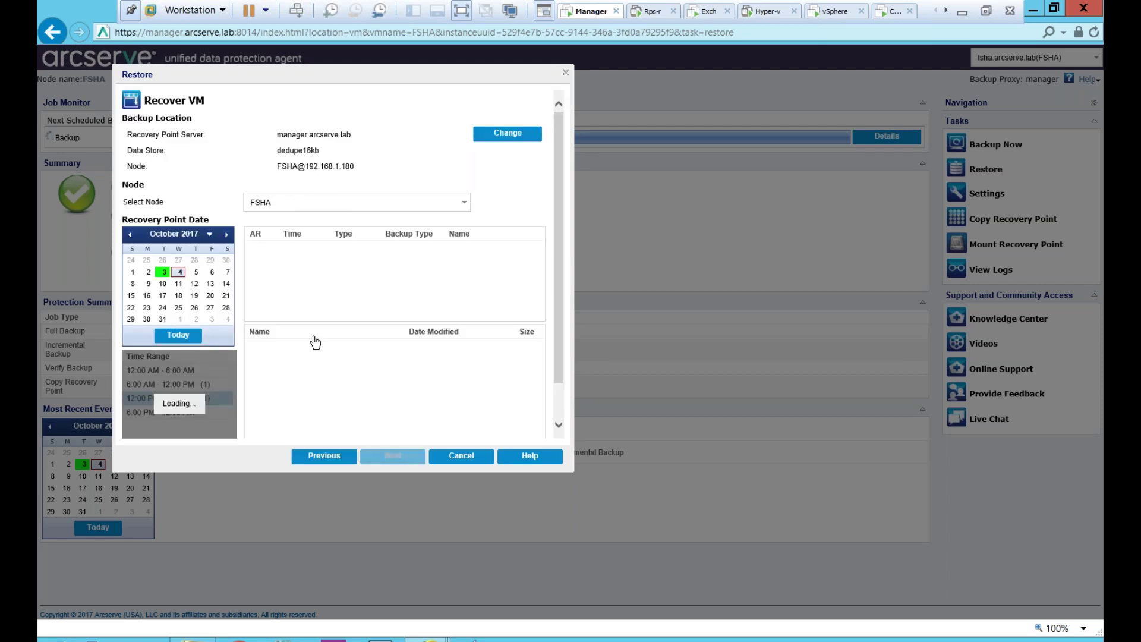
left_click(163, 273)
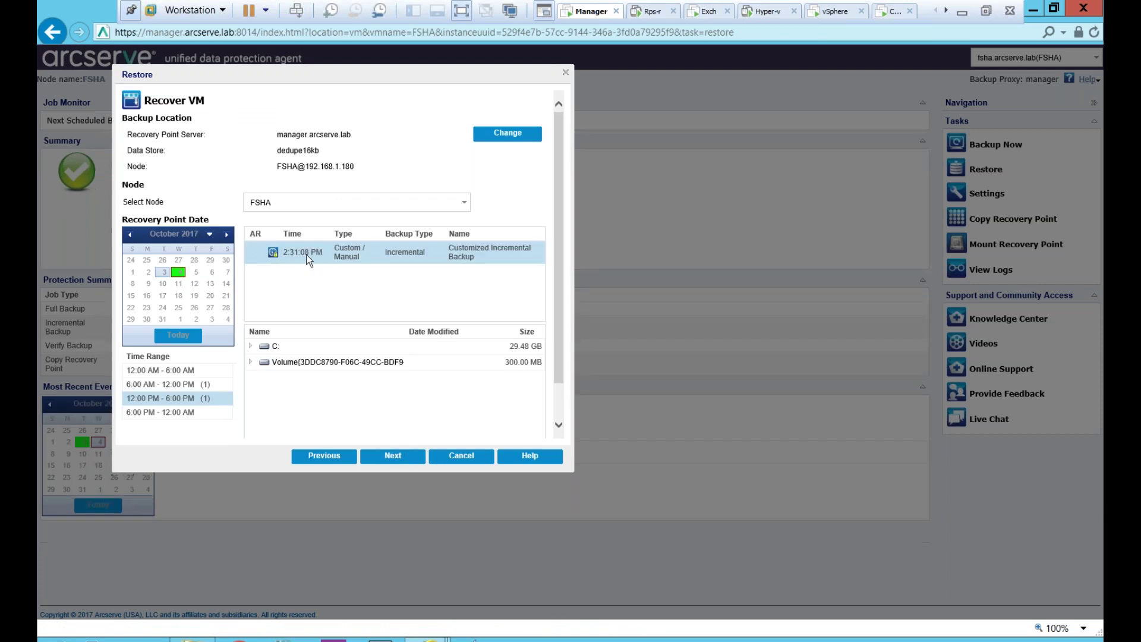
left_click(393, 457)
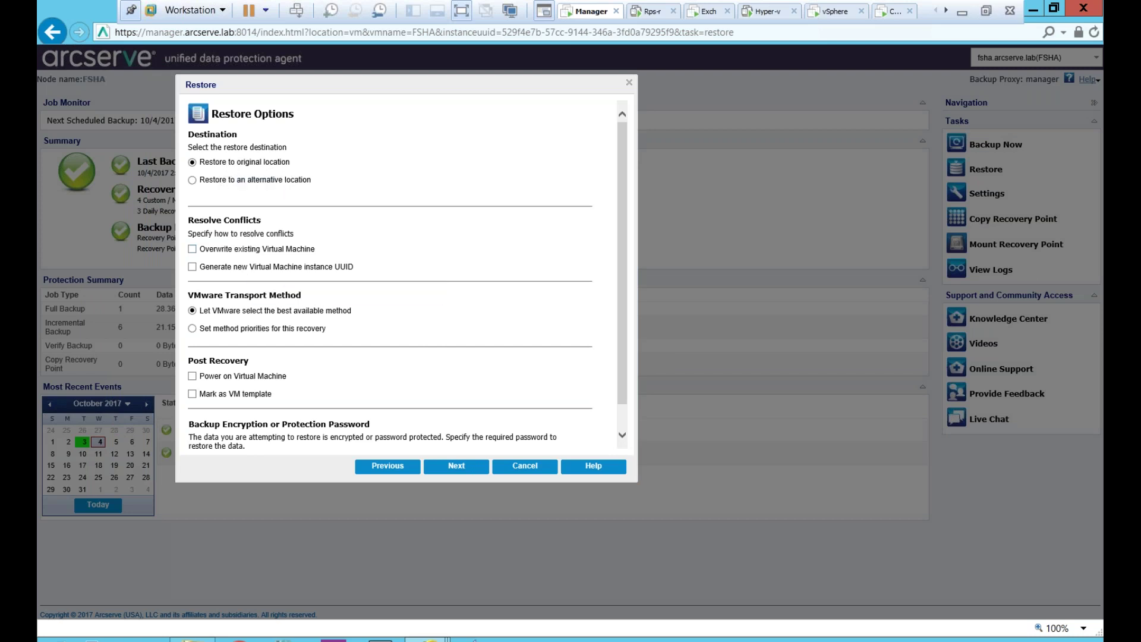
- Set FSHA's restore to overwrite the existing VM, use VMware-selected transport, and power on afterwards
left_click(201, 251)
left_click(242, 331)
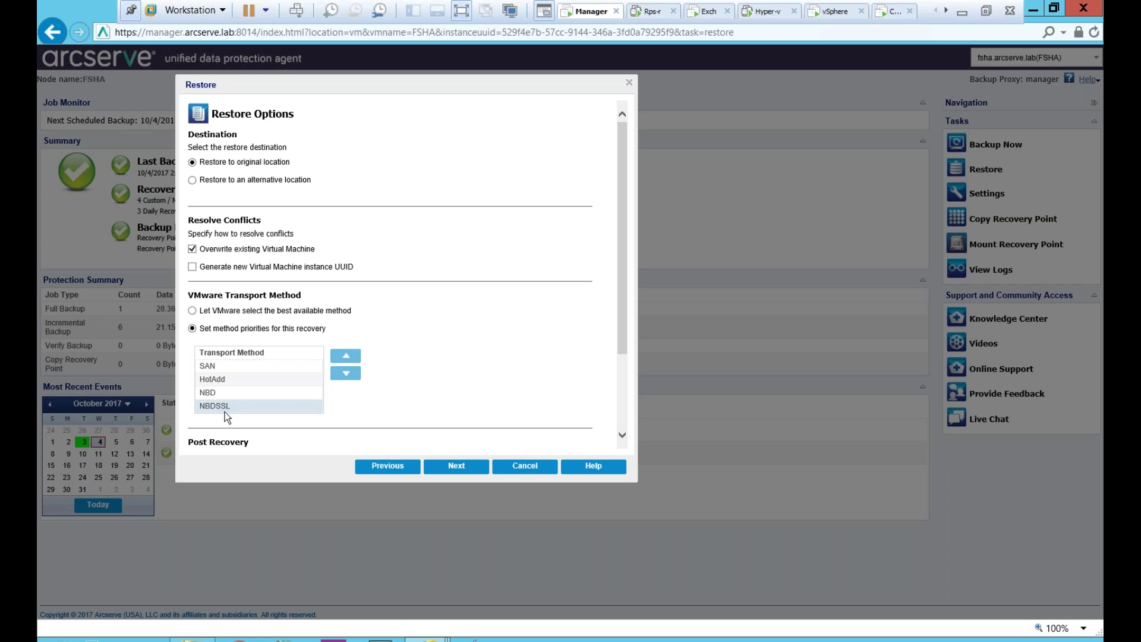
left_click(229, 315)
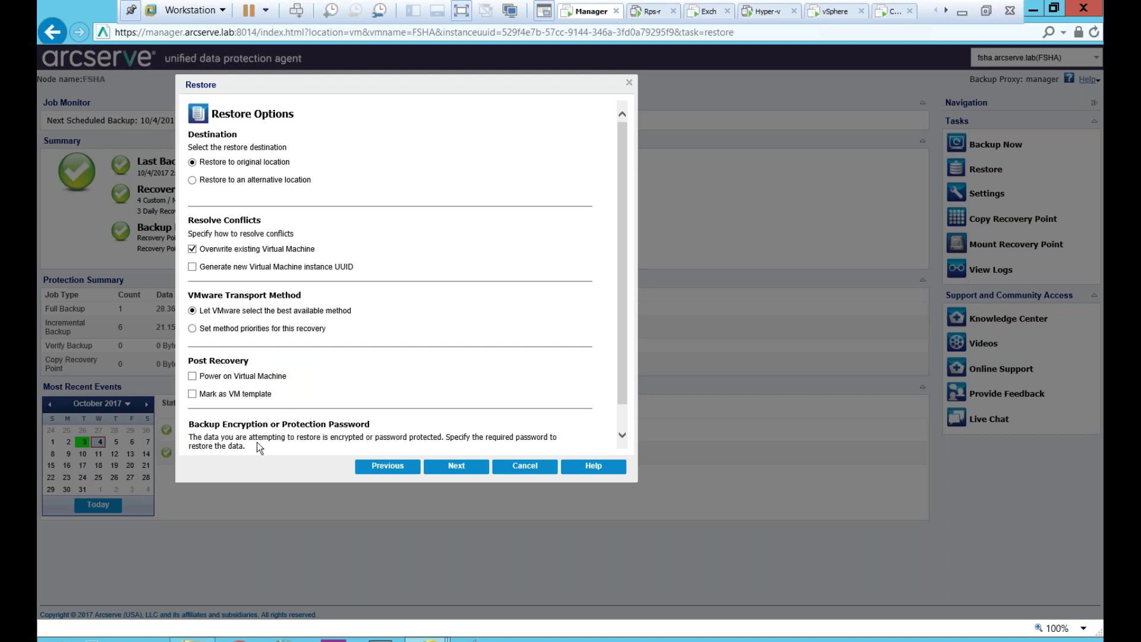
left_click(209, 378)
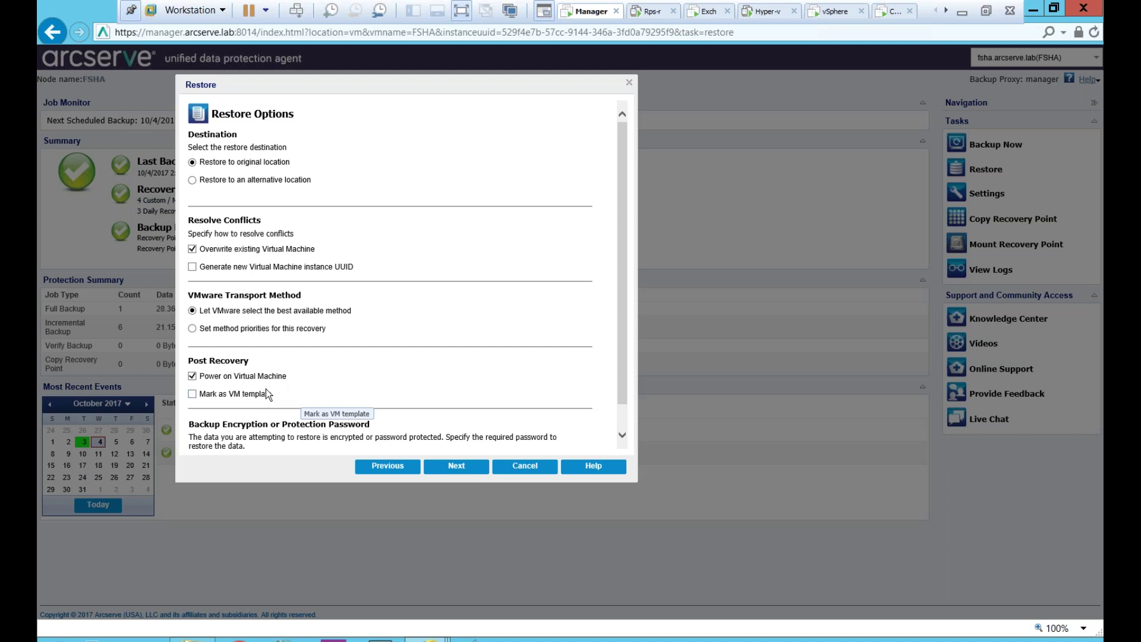
scroll(312, 345, "down", 1)
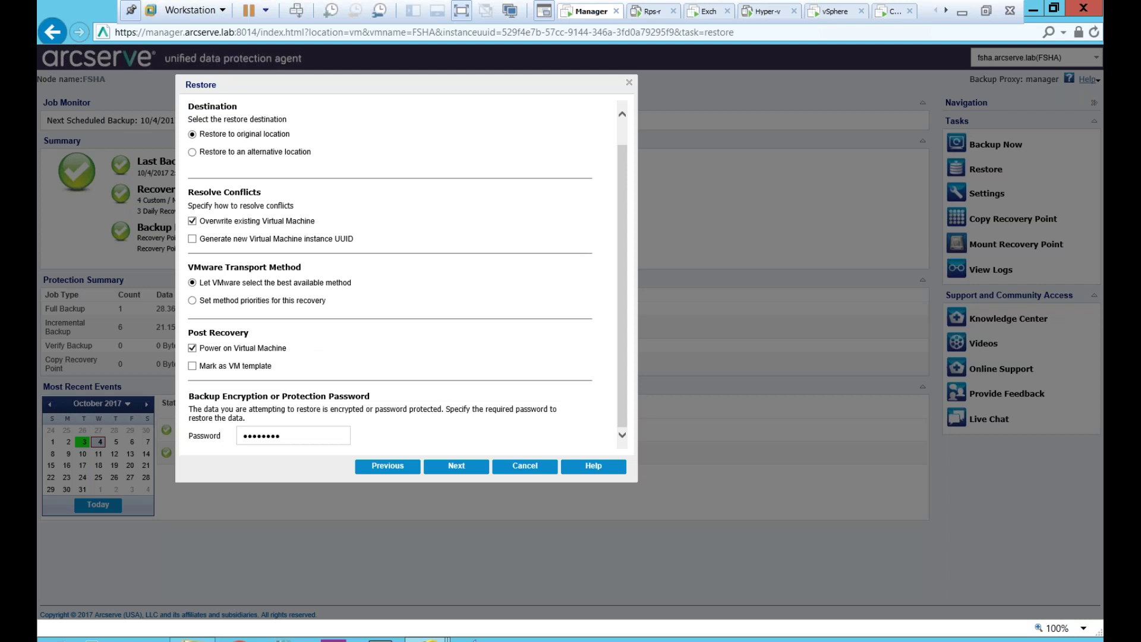
left_click(440, 465)
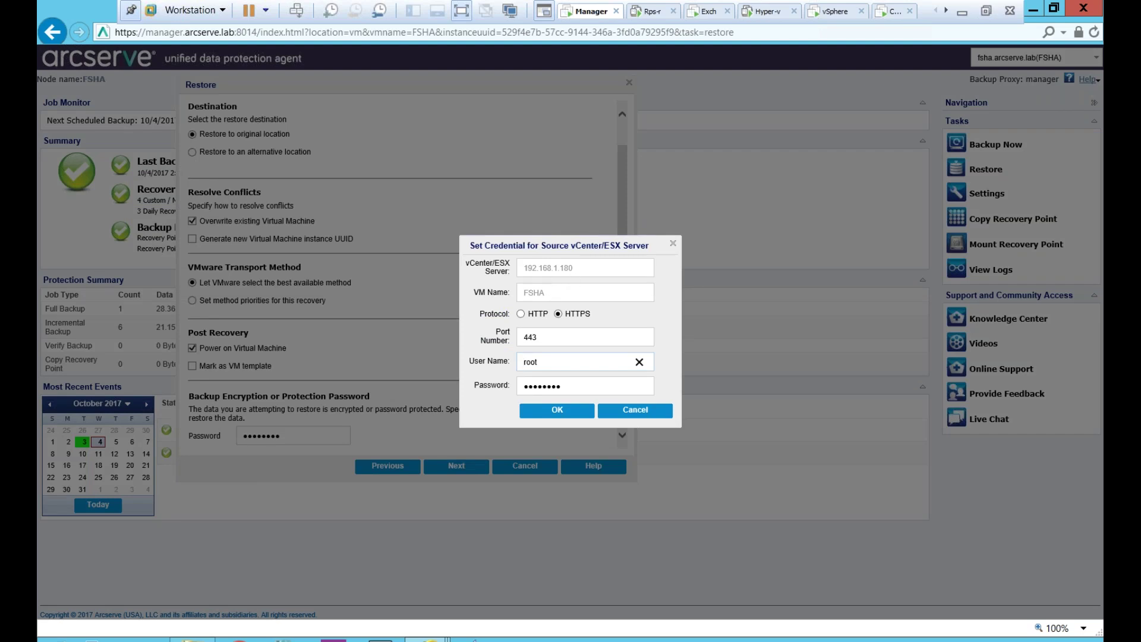
- Accept the 192.168.1.180 source credentials and submit FSHA's restore options for validation
left_click(559, 409)
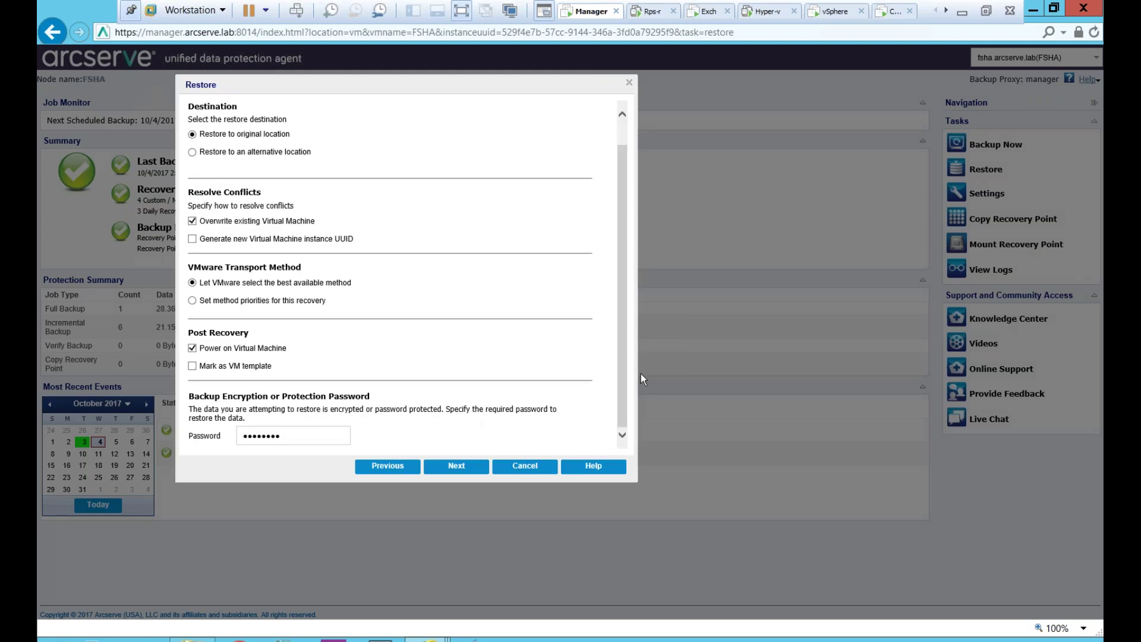
mouse_move(623, 373)
left_mouse_down()
mouse_move(626, 350)
mouse_move(623, 373)
left_mouse_up()
left_click(457, 467)
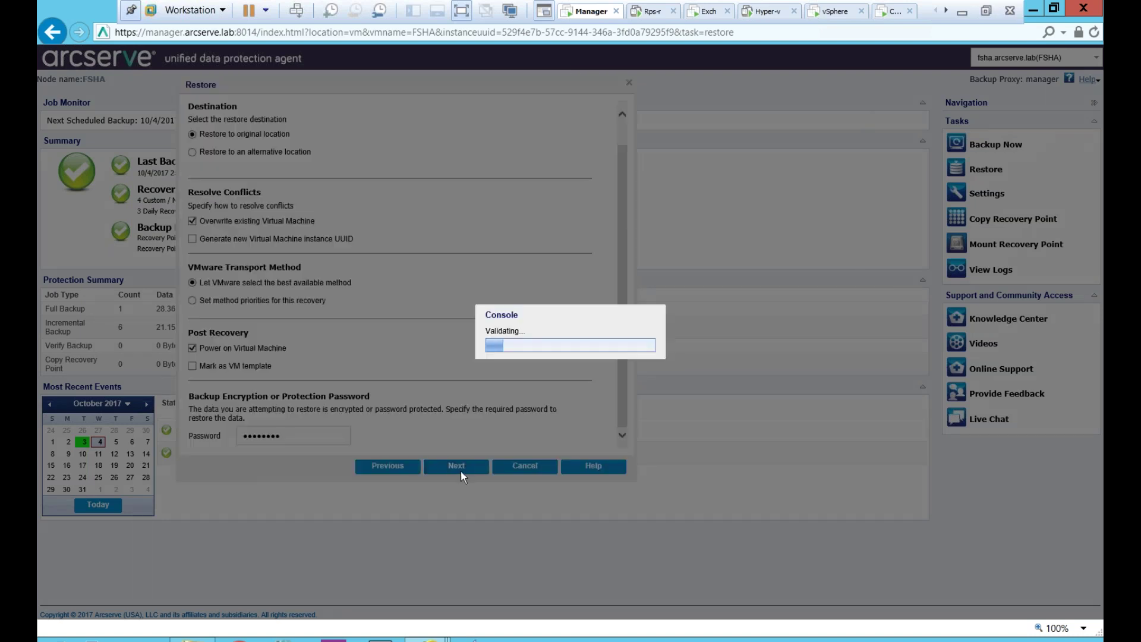